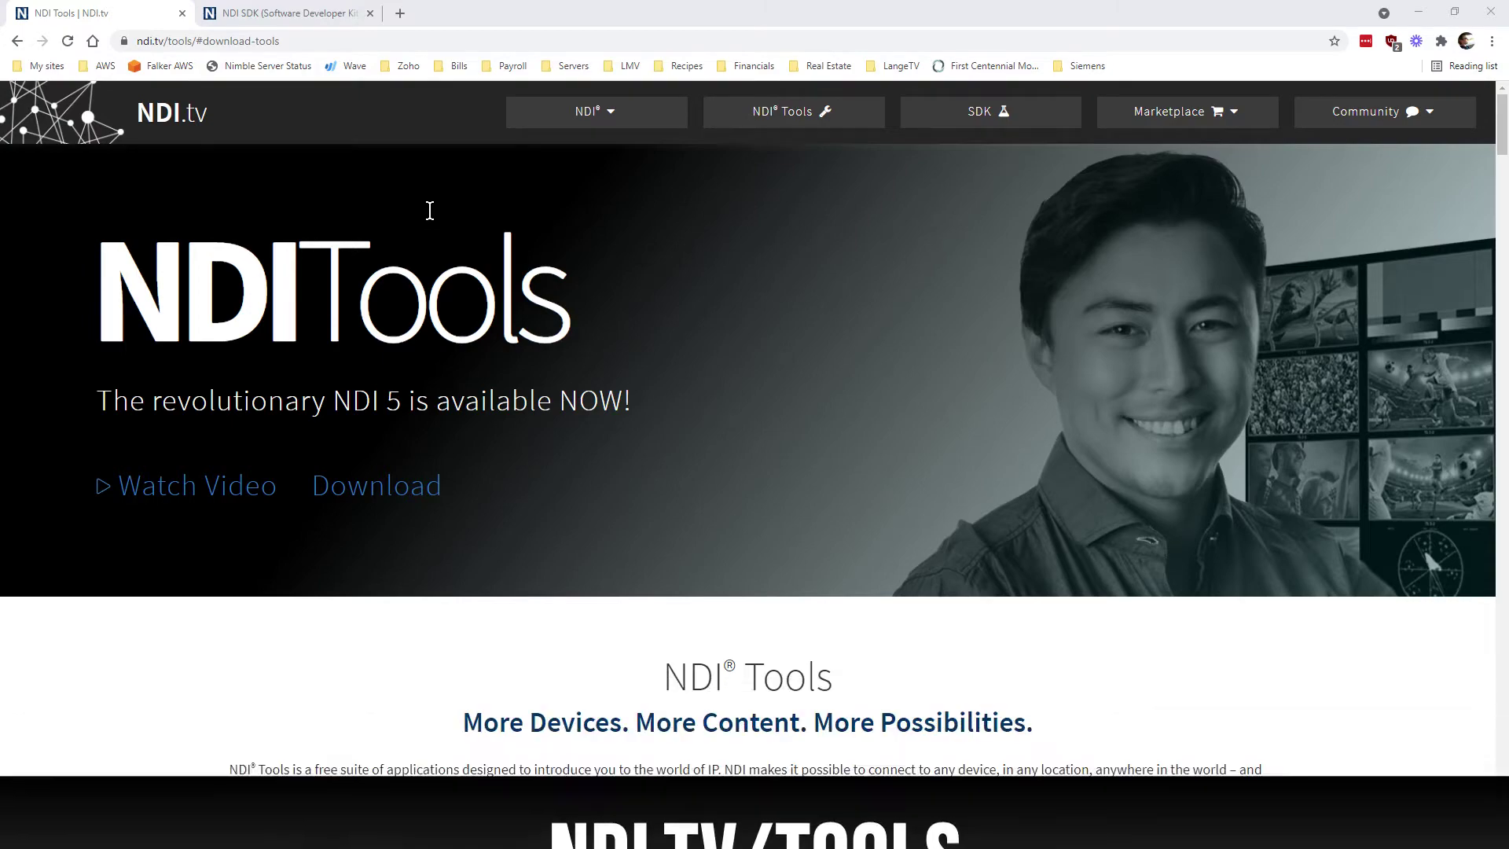
Scroll to the download cards for NDI Tools for Windows 5.0.5.0, Mac 5.0.8.6, and NDI Analysis.
scroll(776, 449, down, 5)
scroll(1035, 458, down, 20)
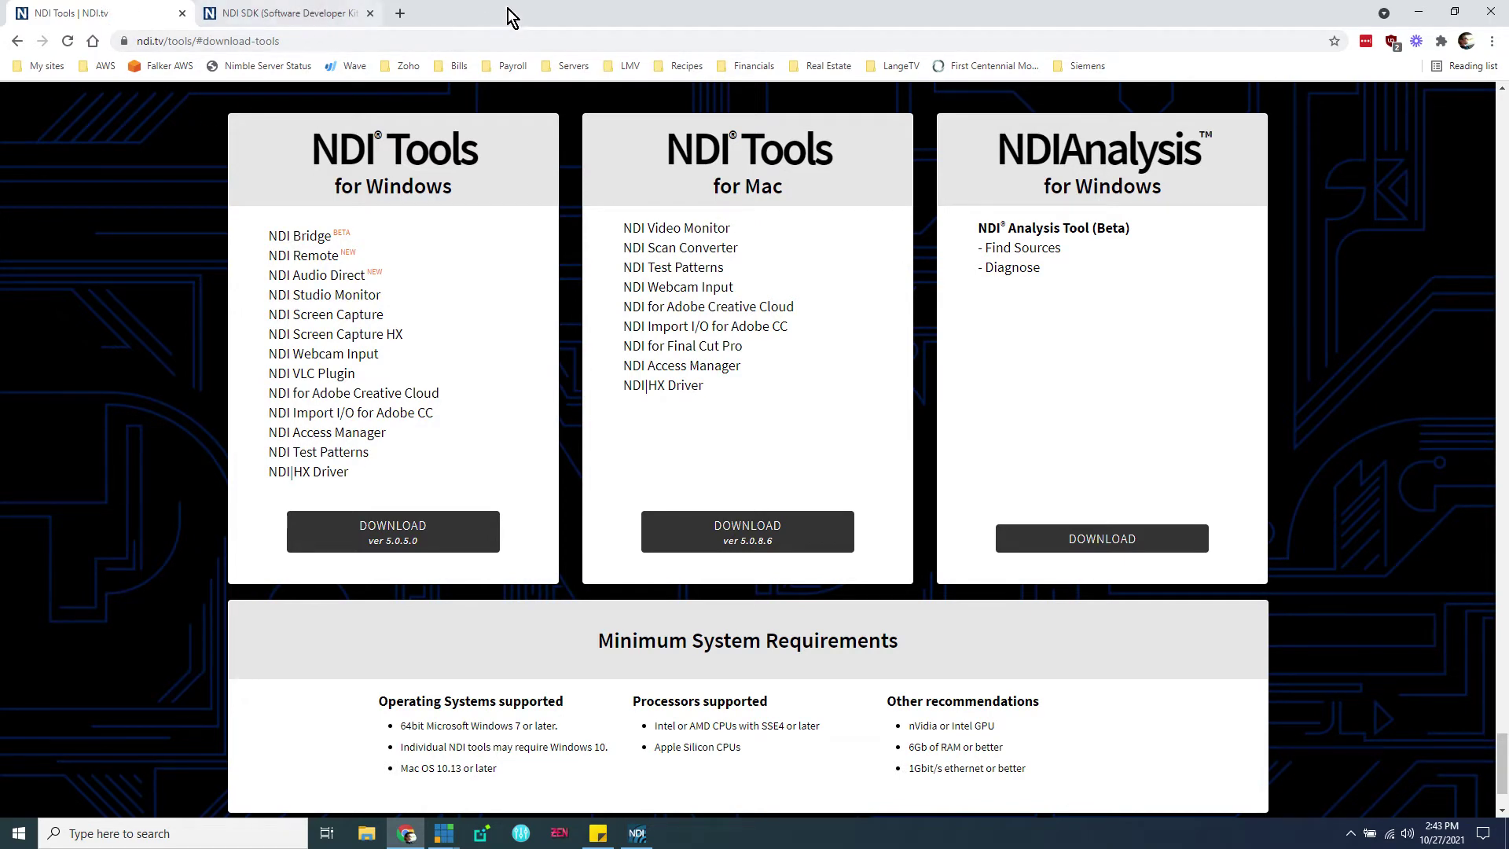
Switch to the NDI SDK page and jump to its NDI SDK 5 download cards.
click(279, 17)
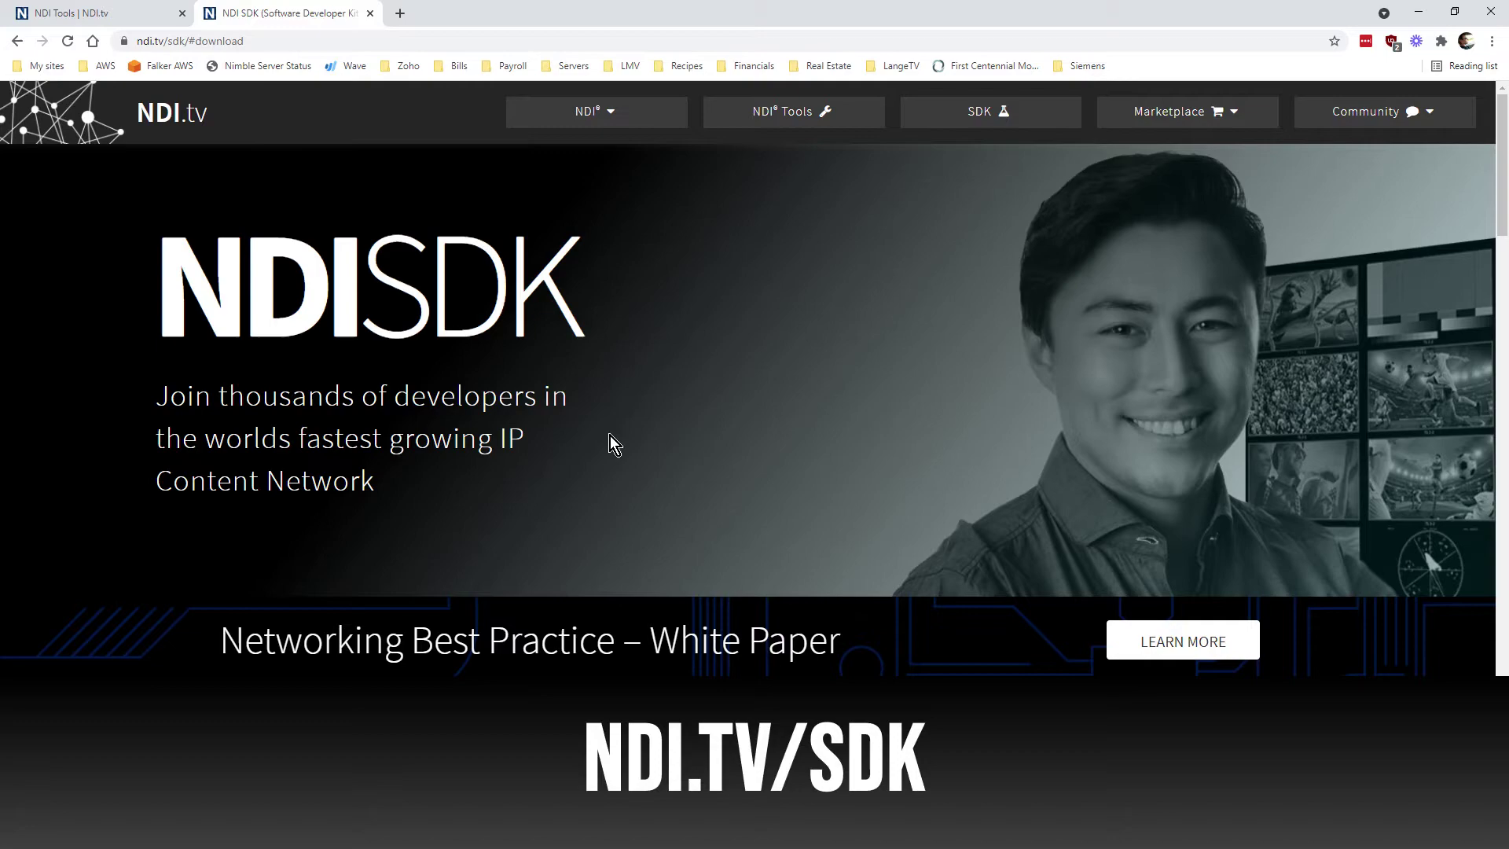
scroll(1291, 426, down, 10)
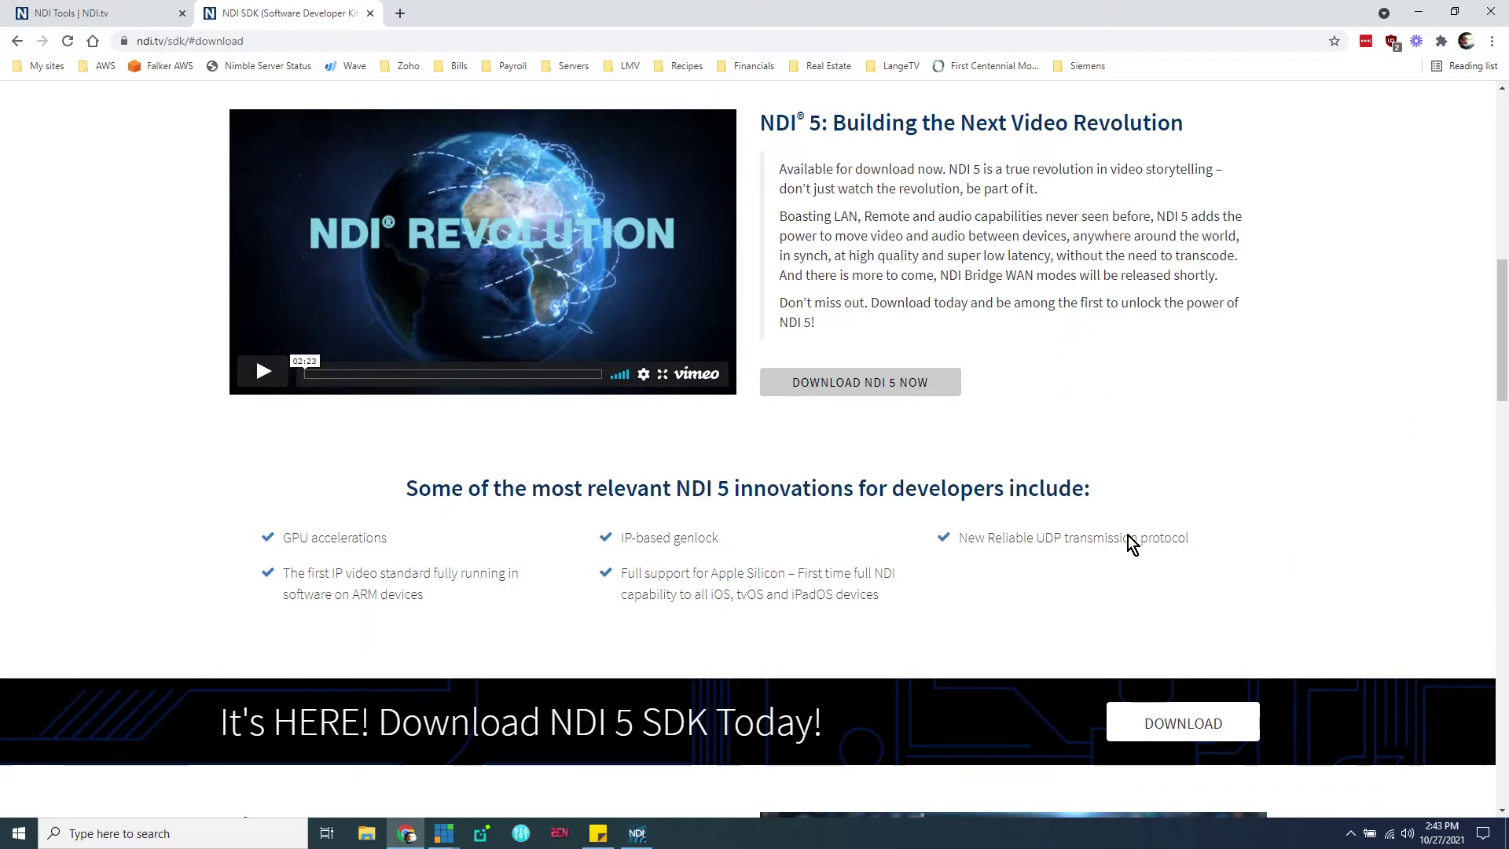
click(1163, 721)
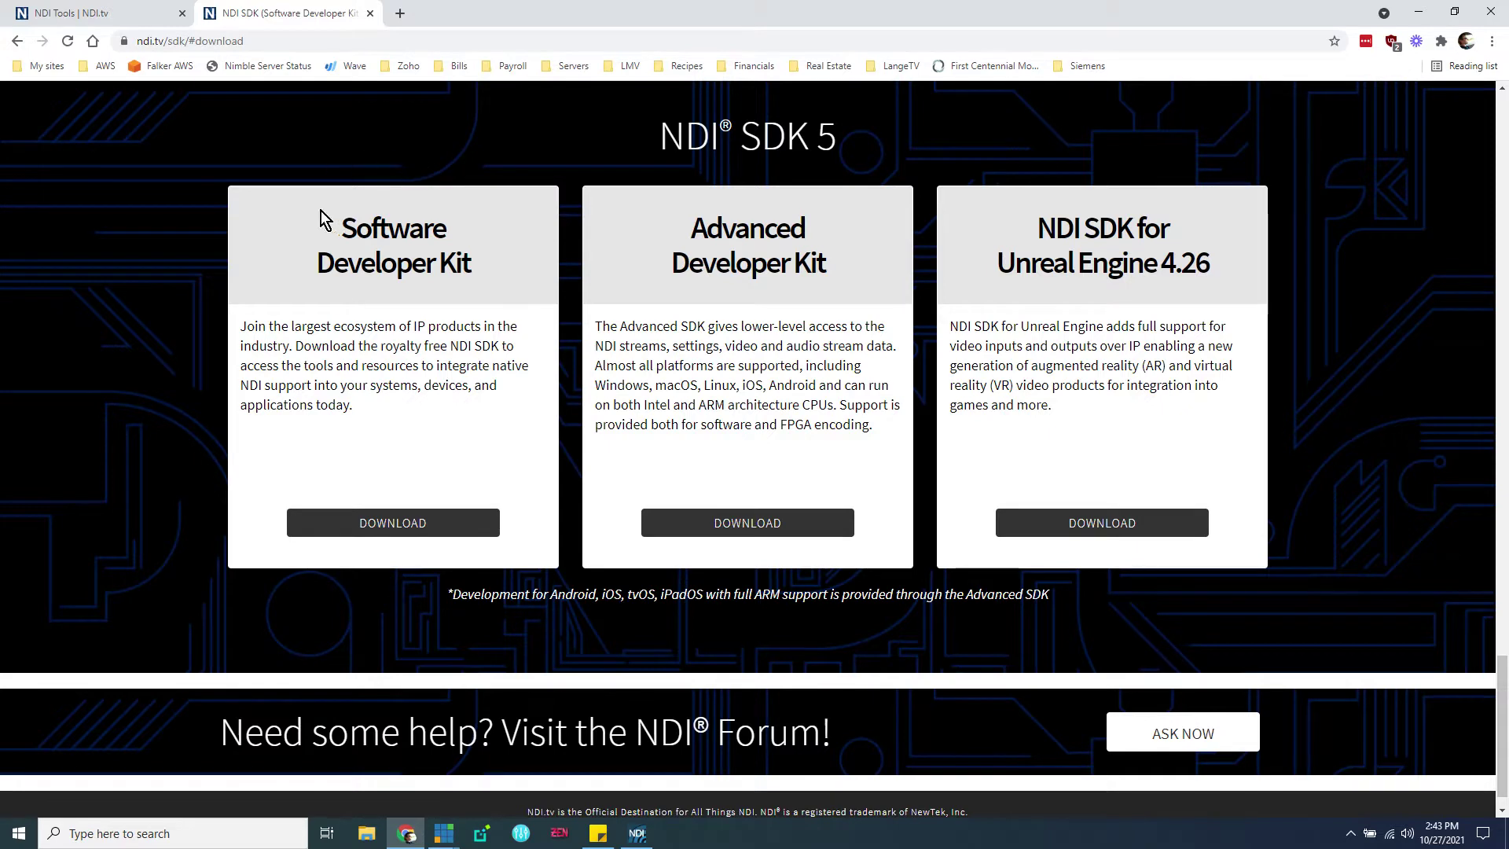
drag(321, 211, 488, 515)
click(427, 496)
Minimize Chrome and launch the SDK Files shortcut by searching 'sdk' in Start.
click(1417, 18)
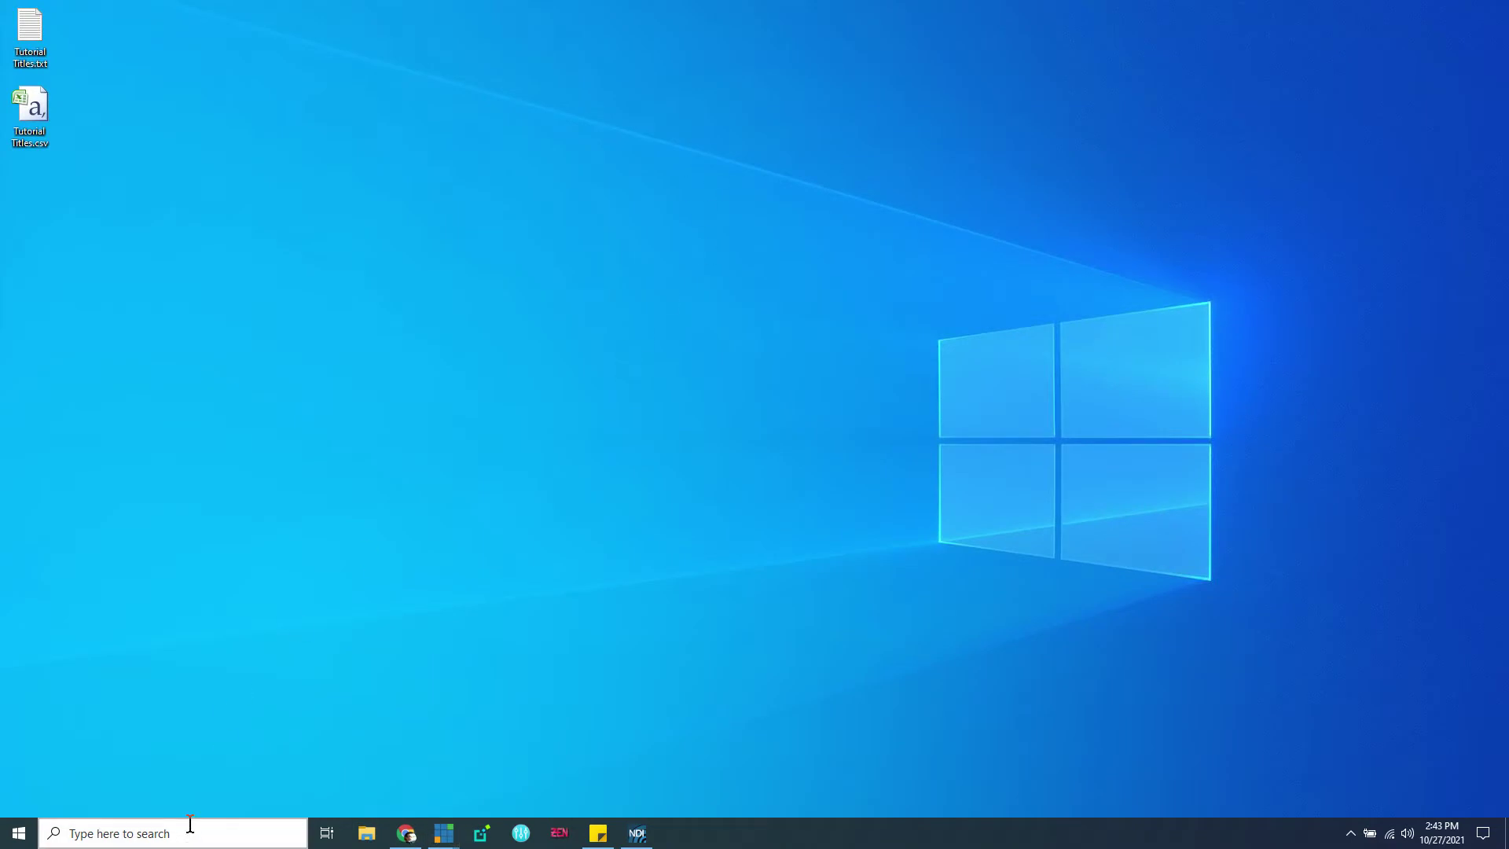
click(232, 831)
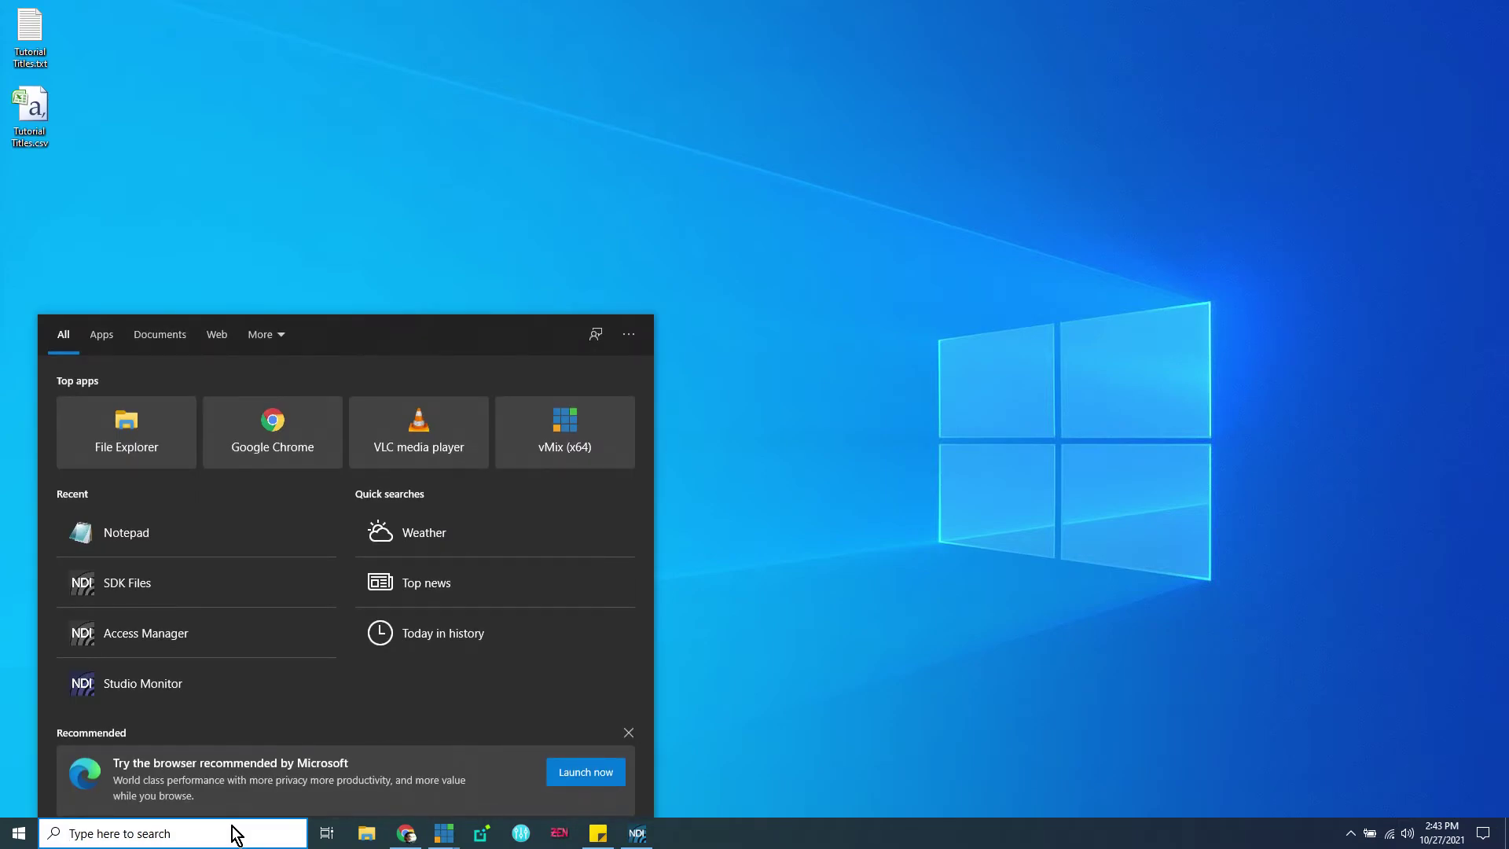
text(sdk)
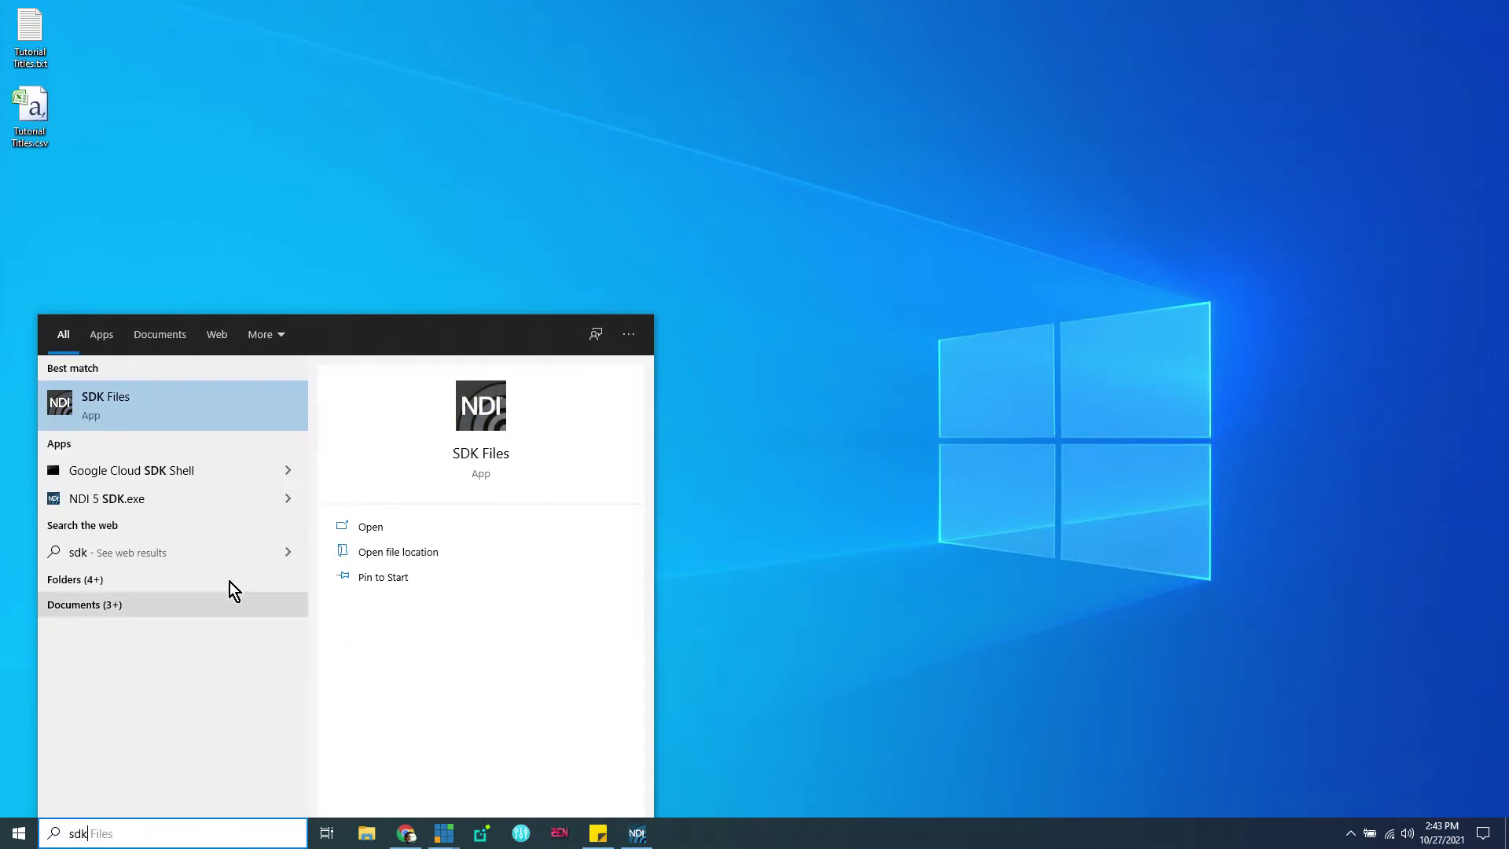
click(130, 417)
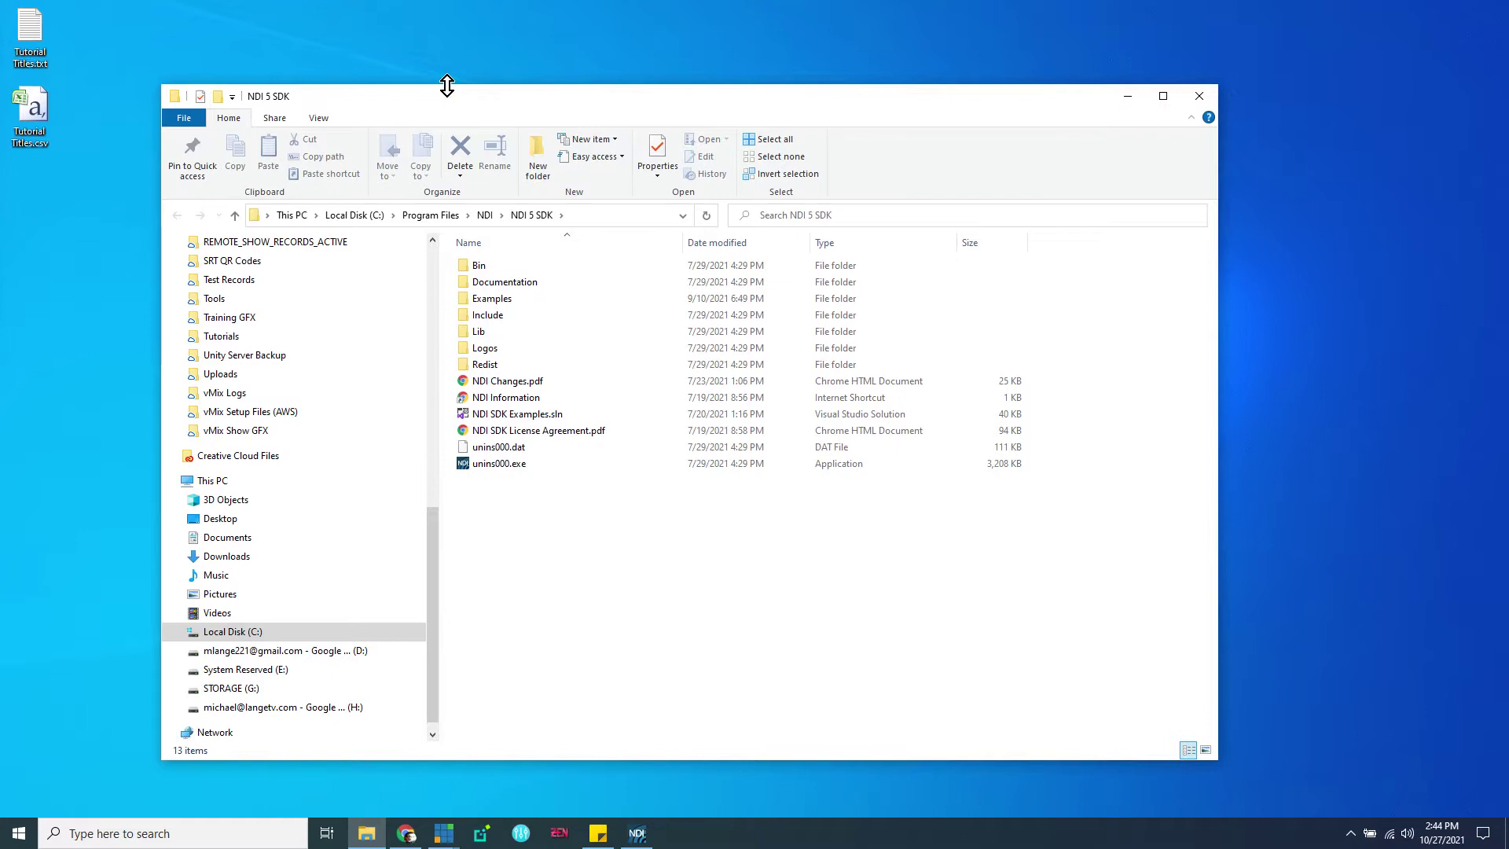
Go into Bin\Utilities\x64, widen the Type column, and select NewTek NDI Discovery Service.exe.
drag(443, 98, 446, 58)
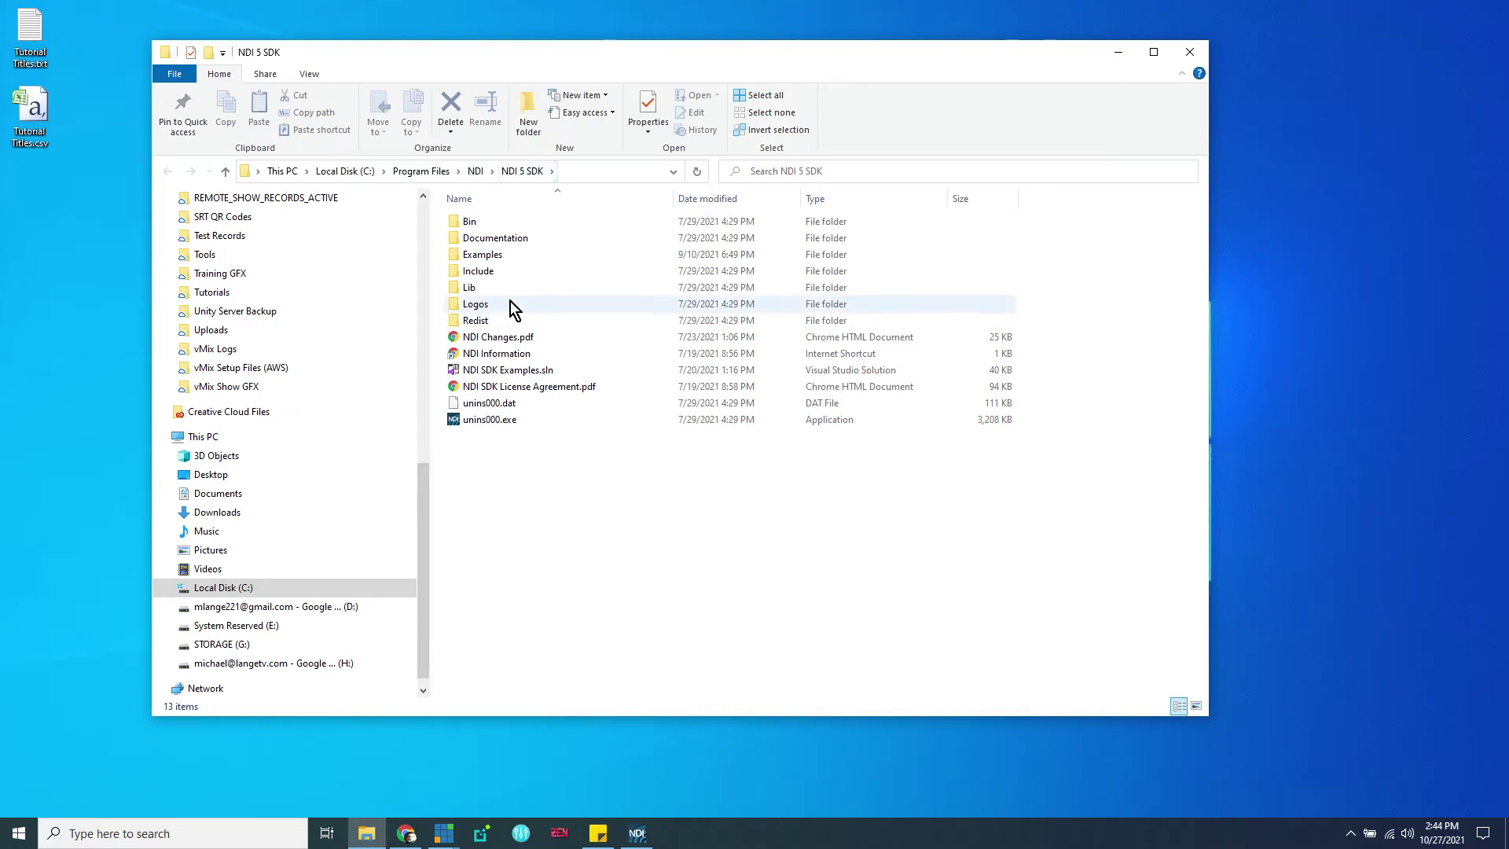
double_click(478, 226)
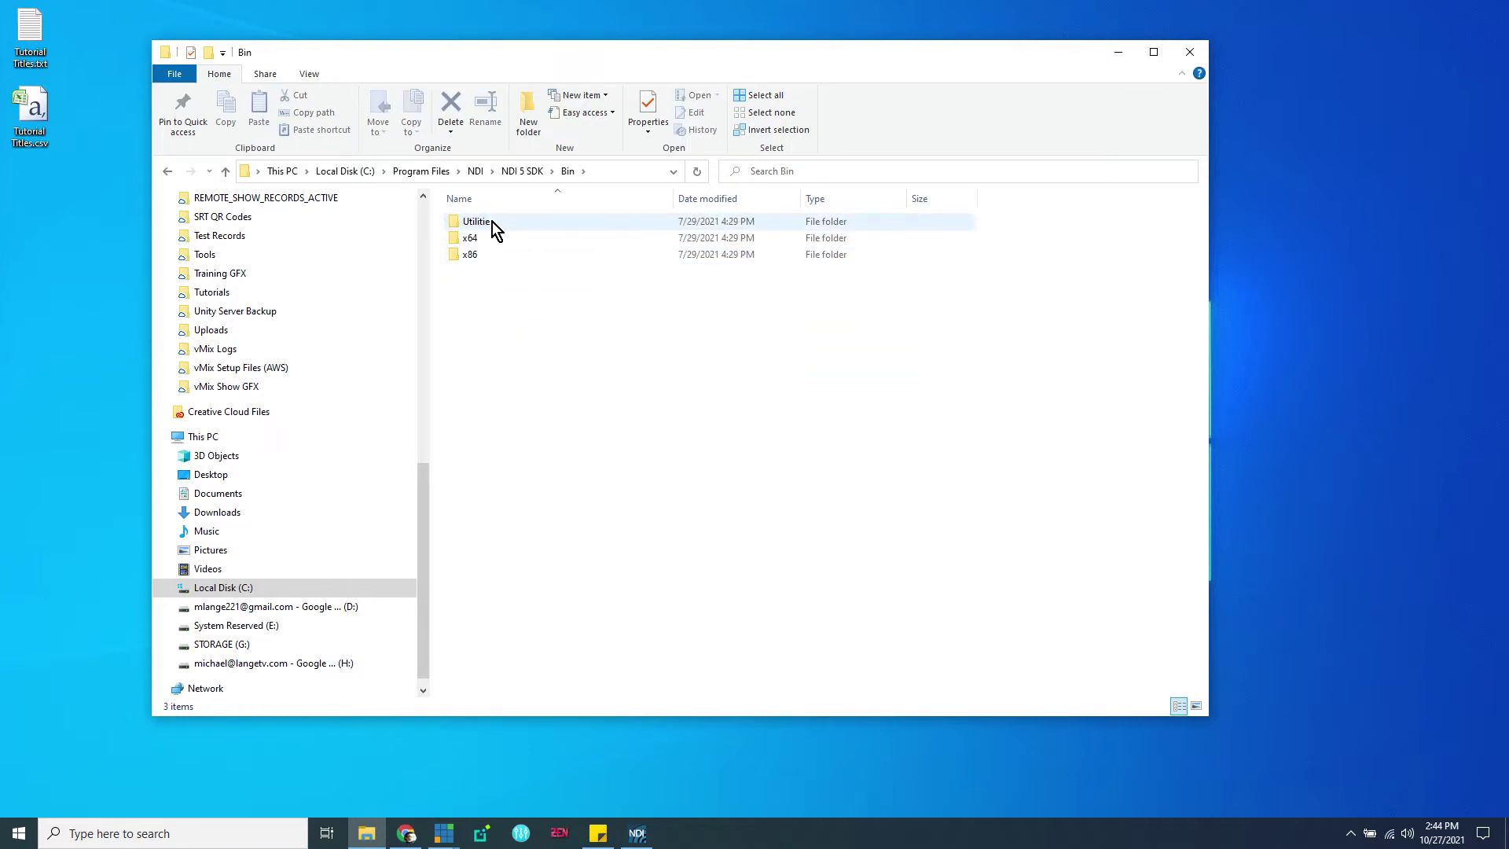
double_click(493, 221)
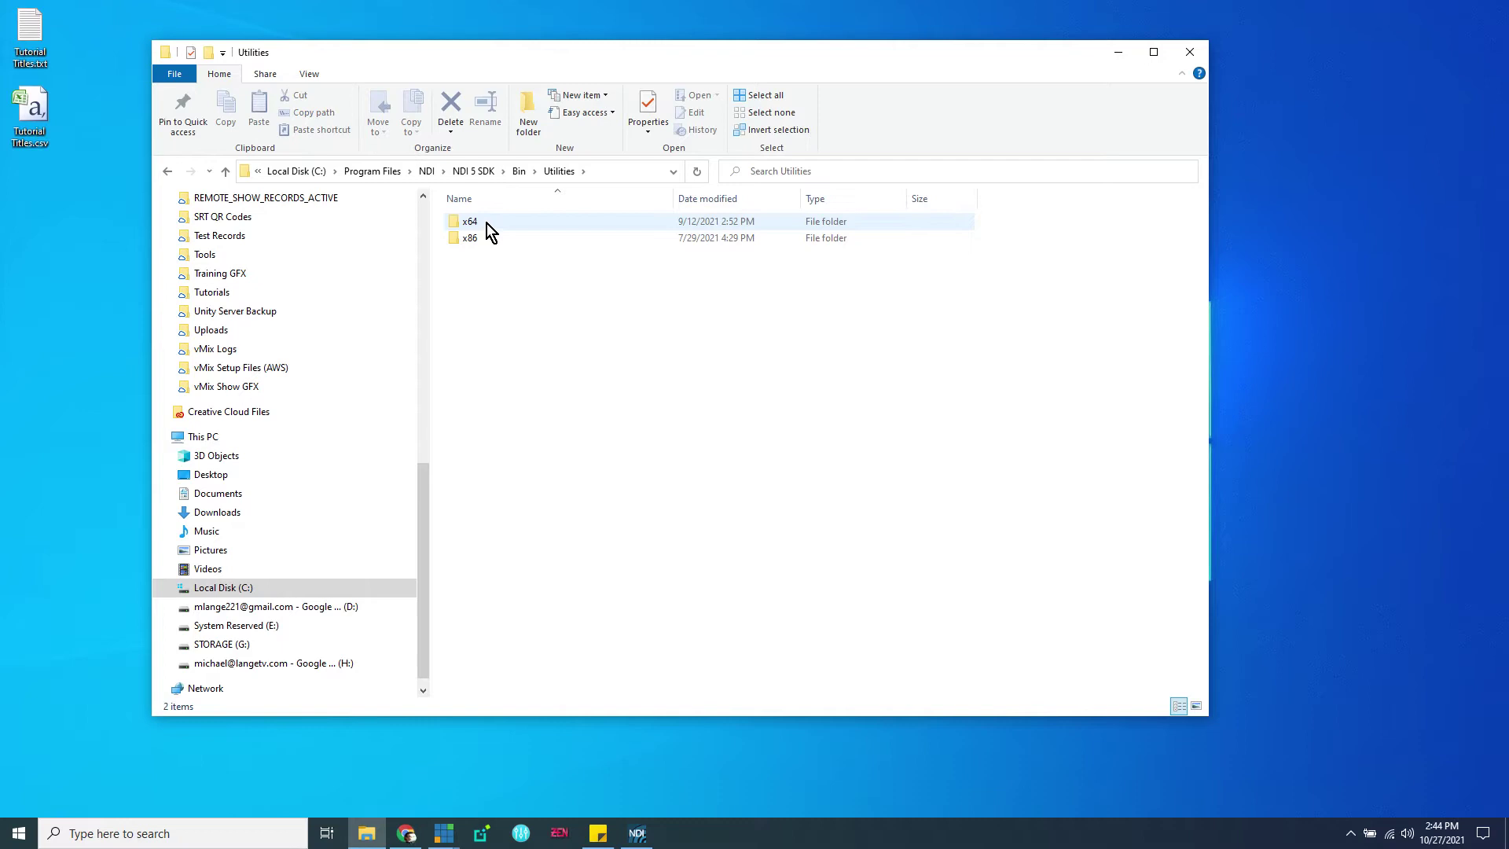
double_click(487, 223)
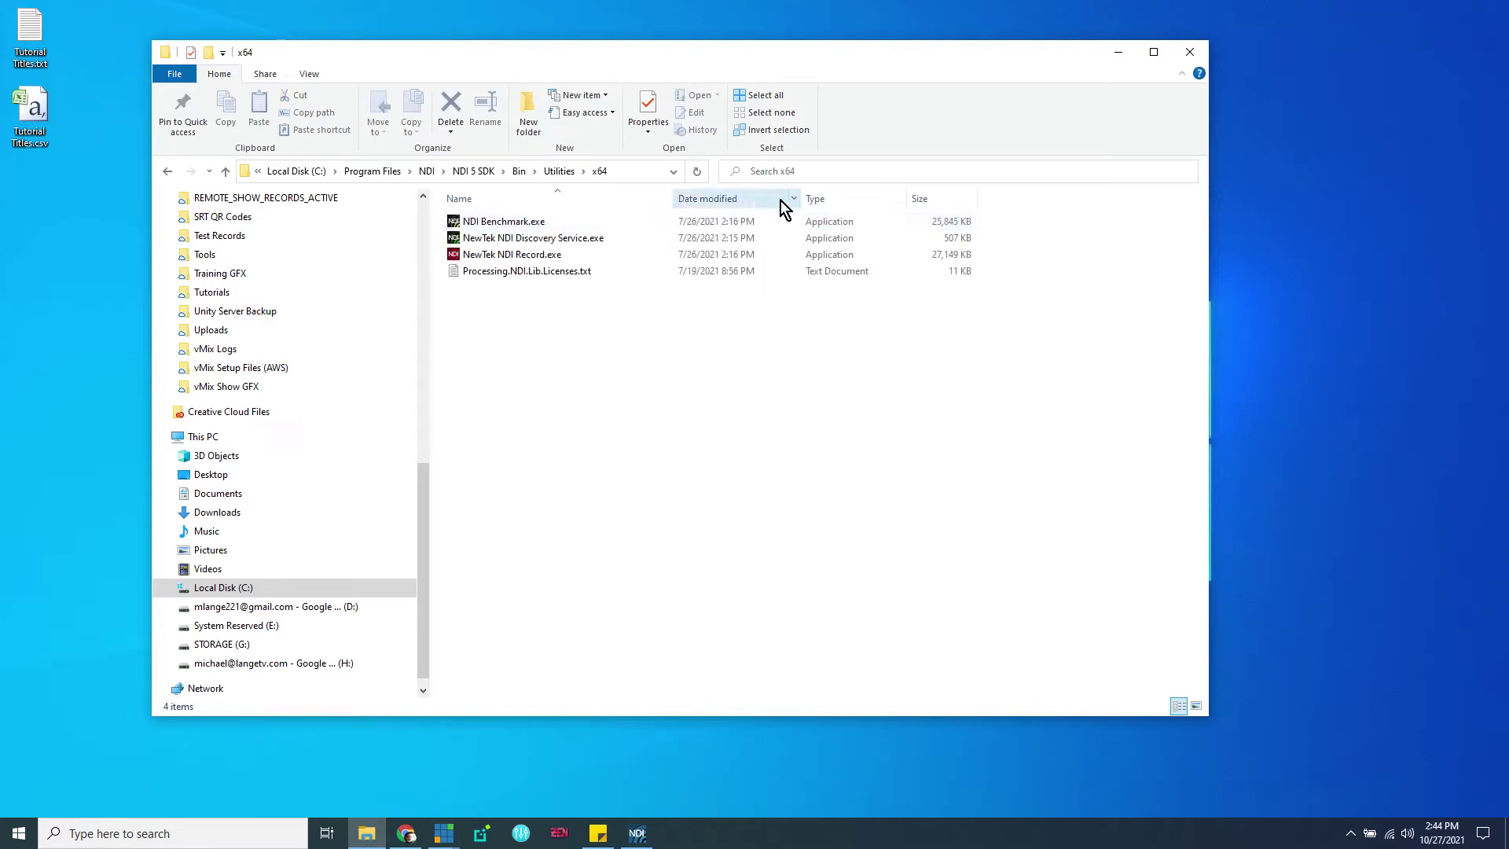
drag(800, 199, 805, 199)
drag(909, 198, 926, 196)
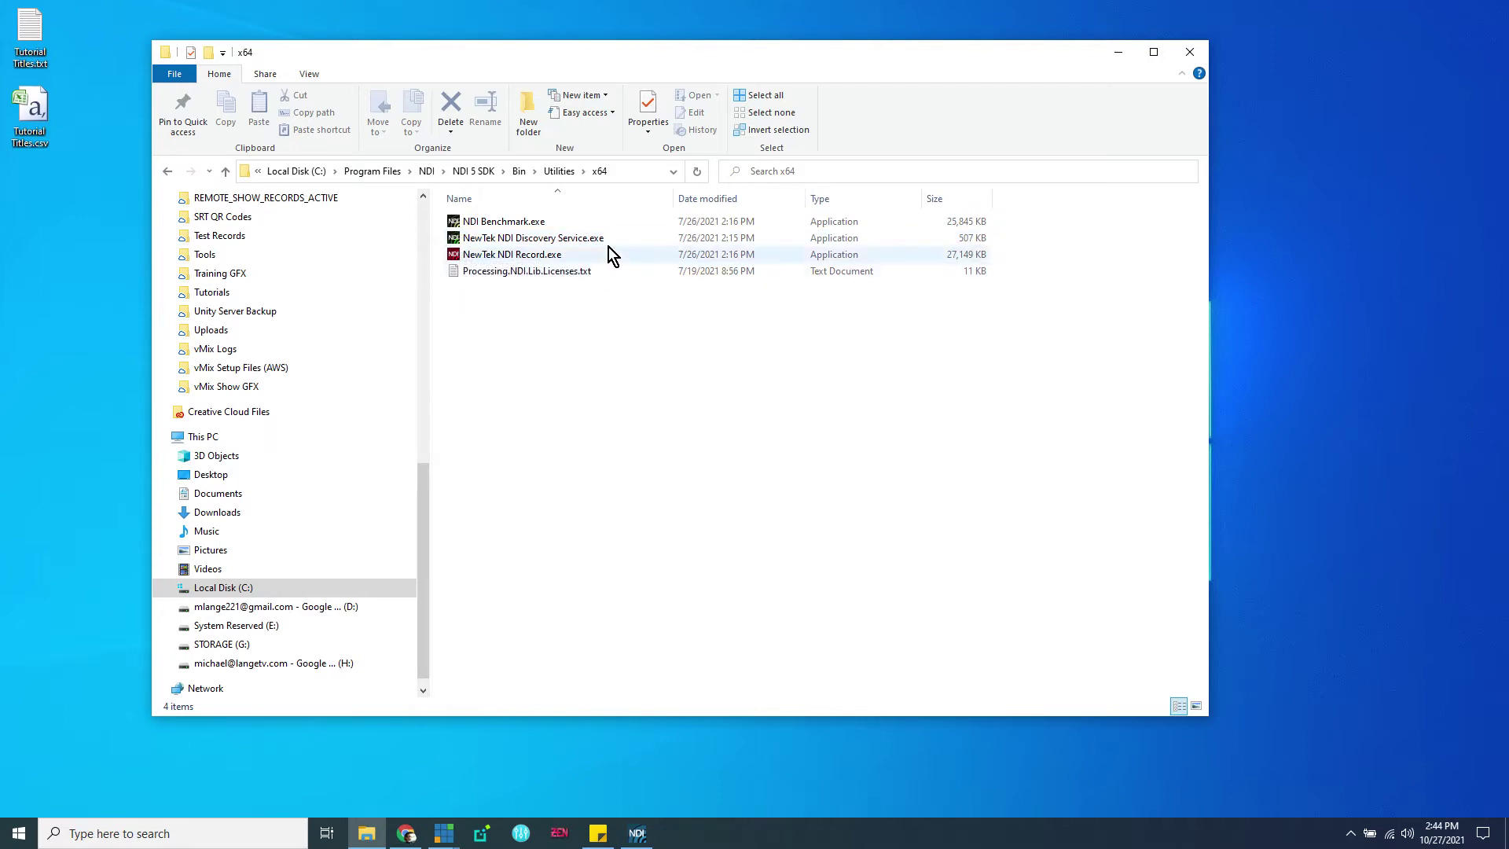
click(573, 240)
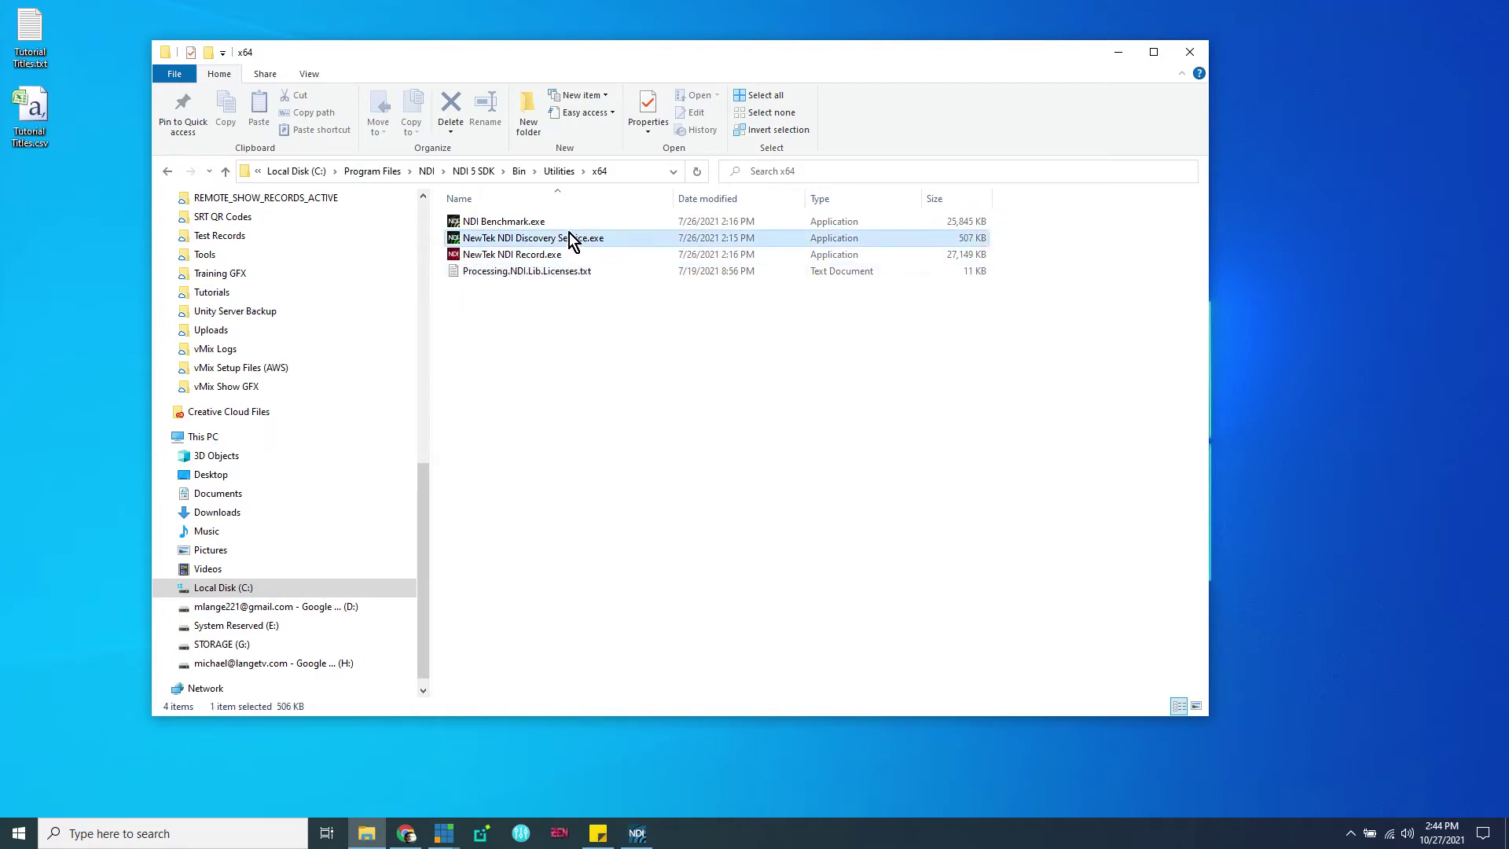
Run NewTek NDI Discovery Service.exe, position its console window, and minimize File Explorer.
double_click(515, 239)
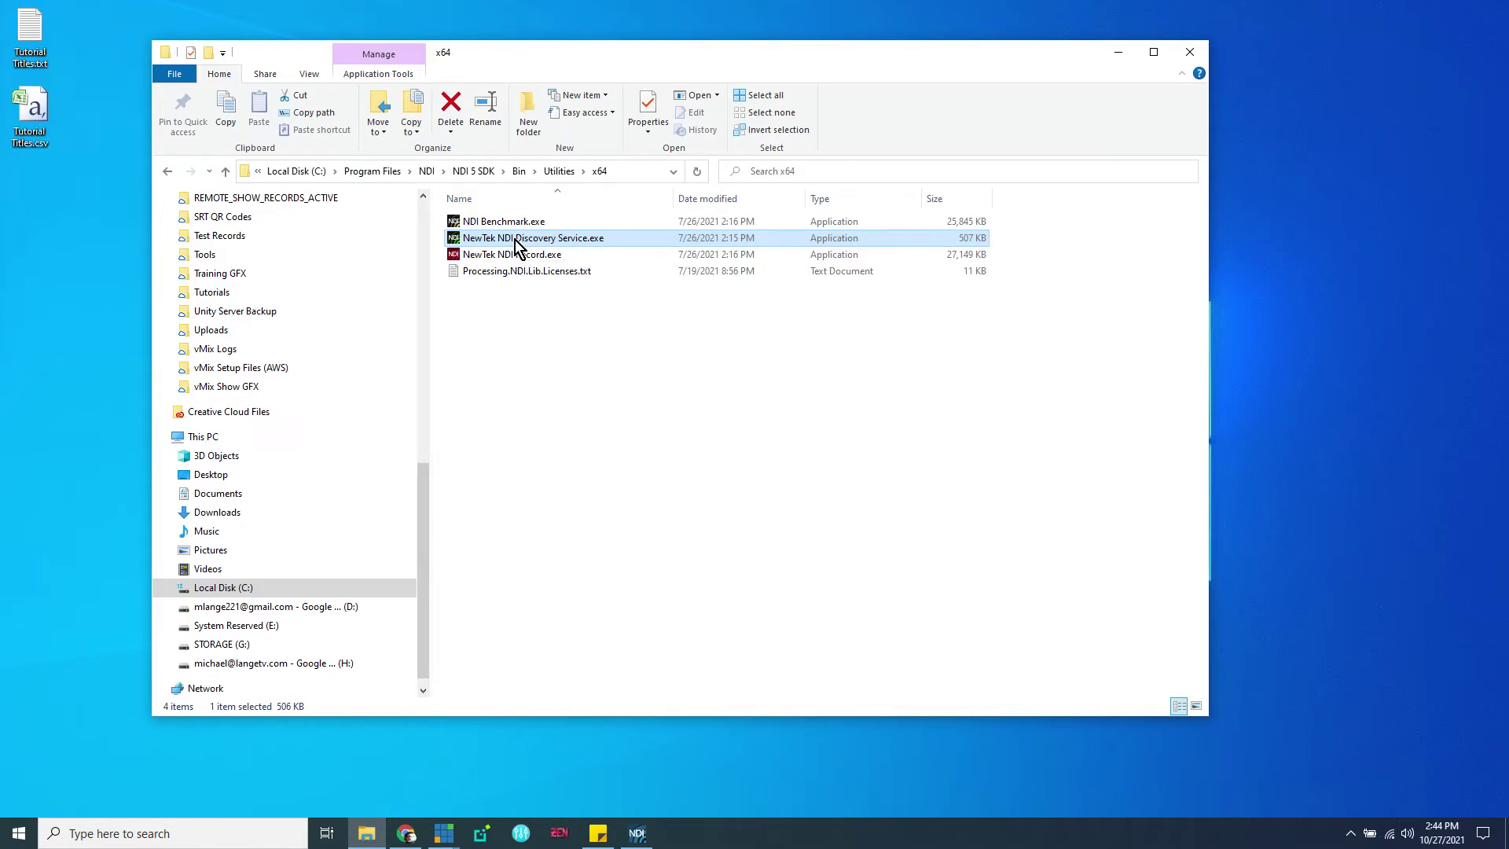
drag(569, 96, 491, 409)
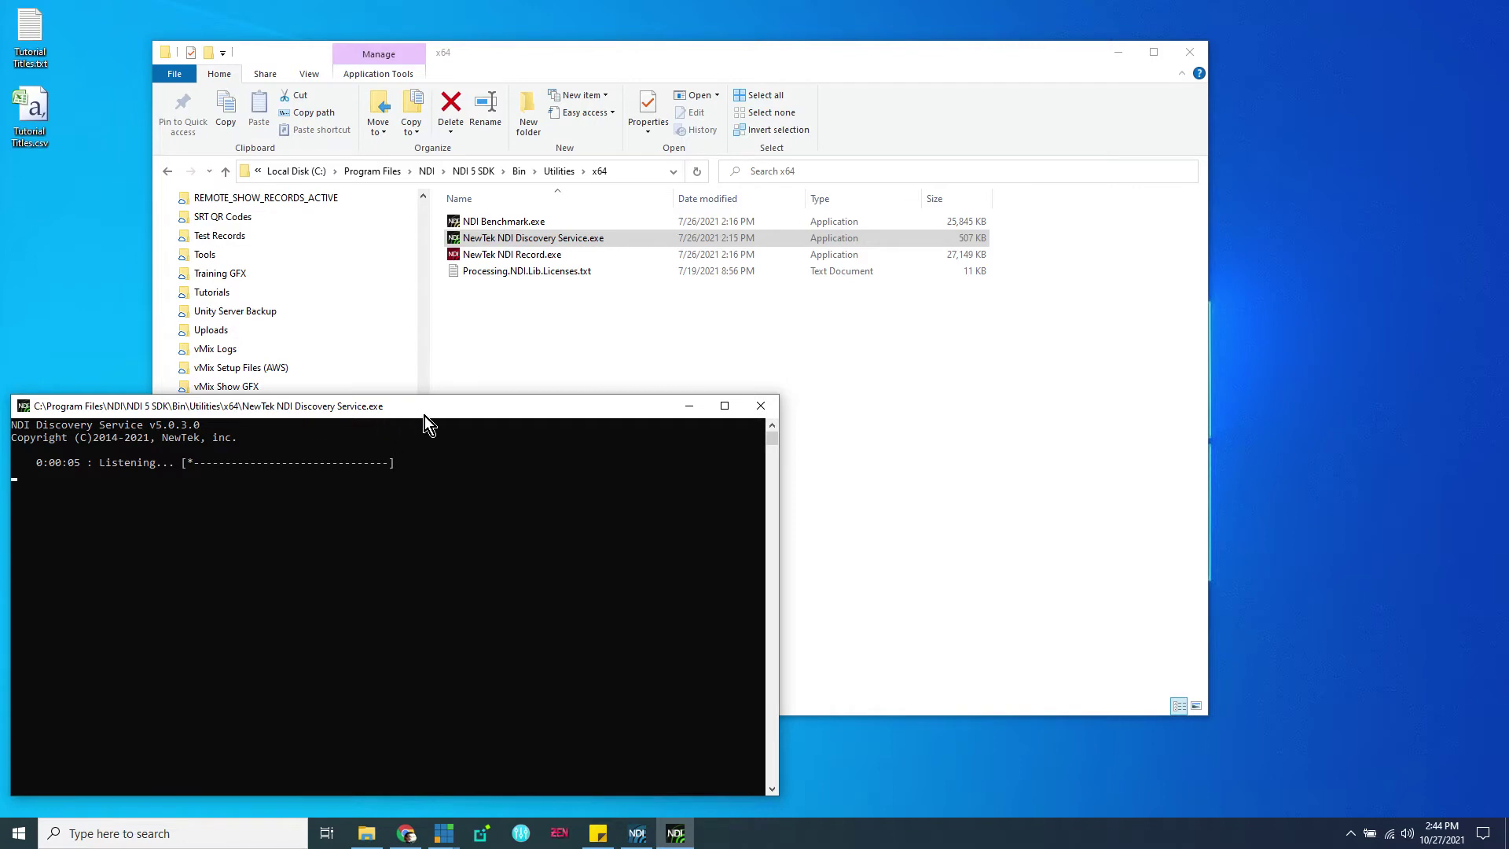
drag(454, 407, 464, 406)
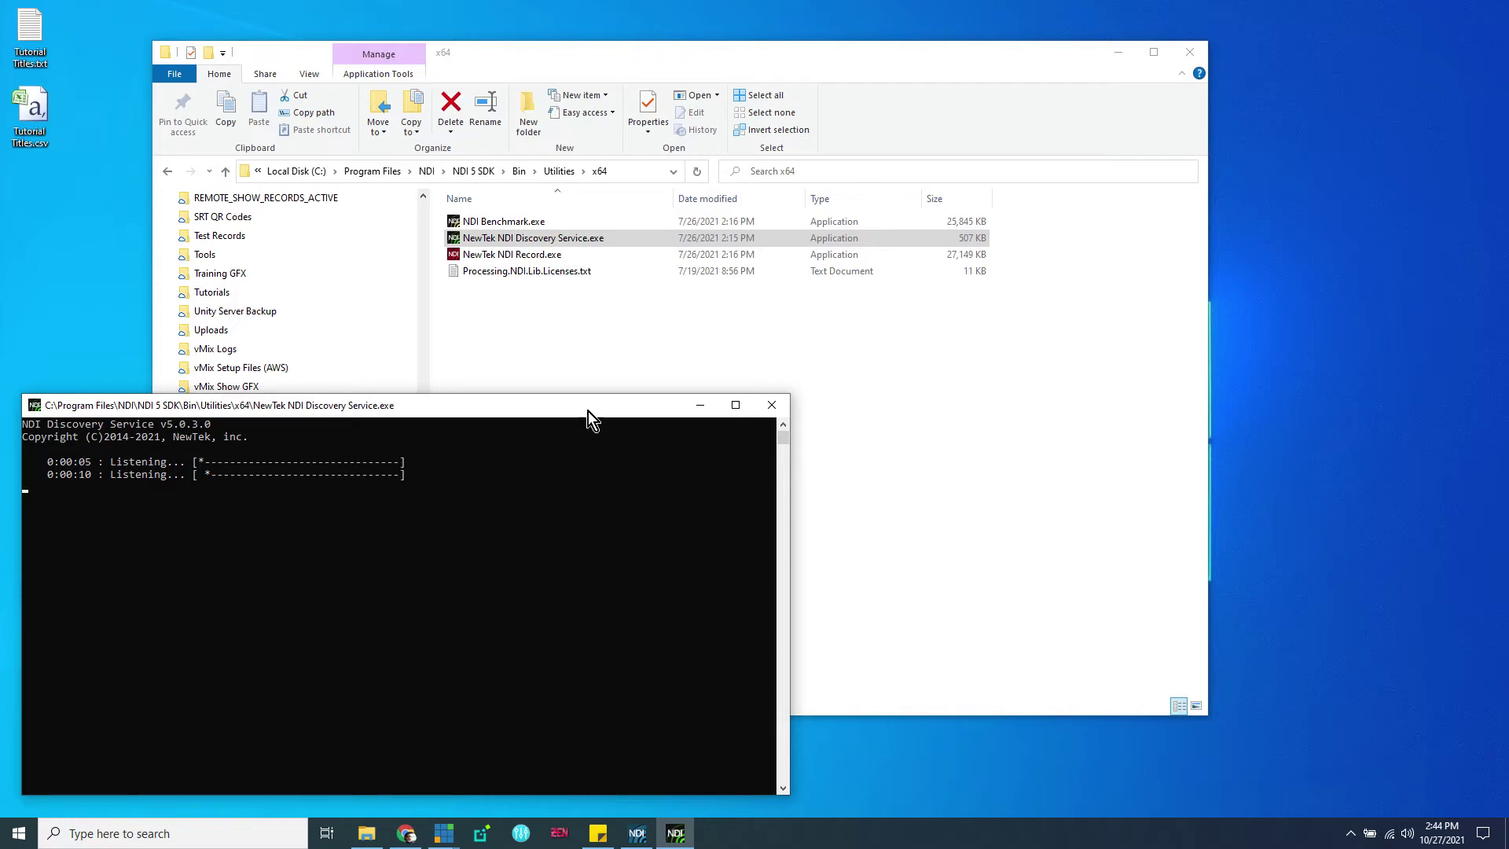
click(1119, 52)
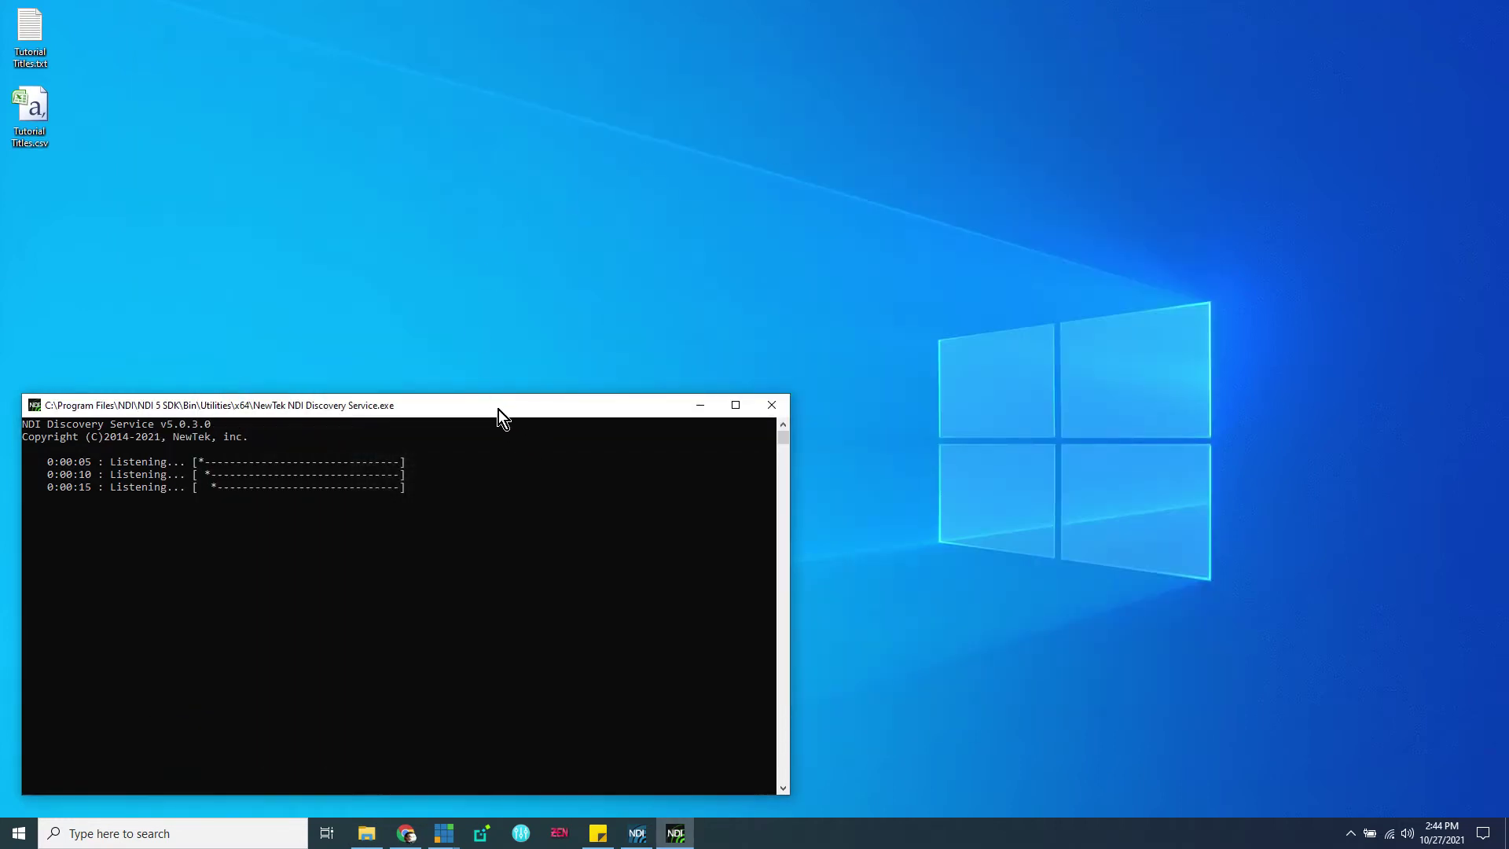
click(492, 294)
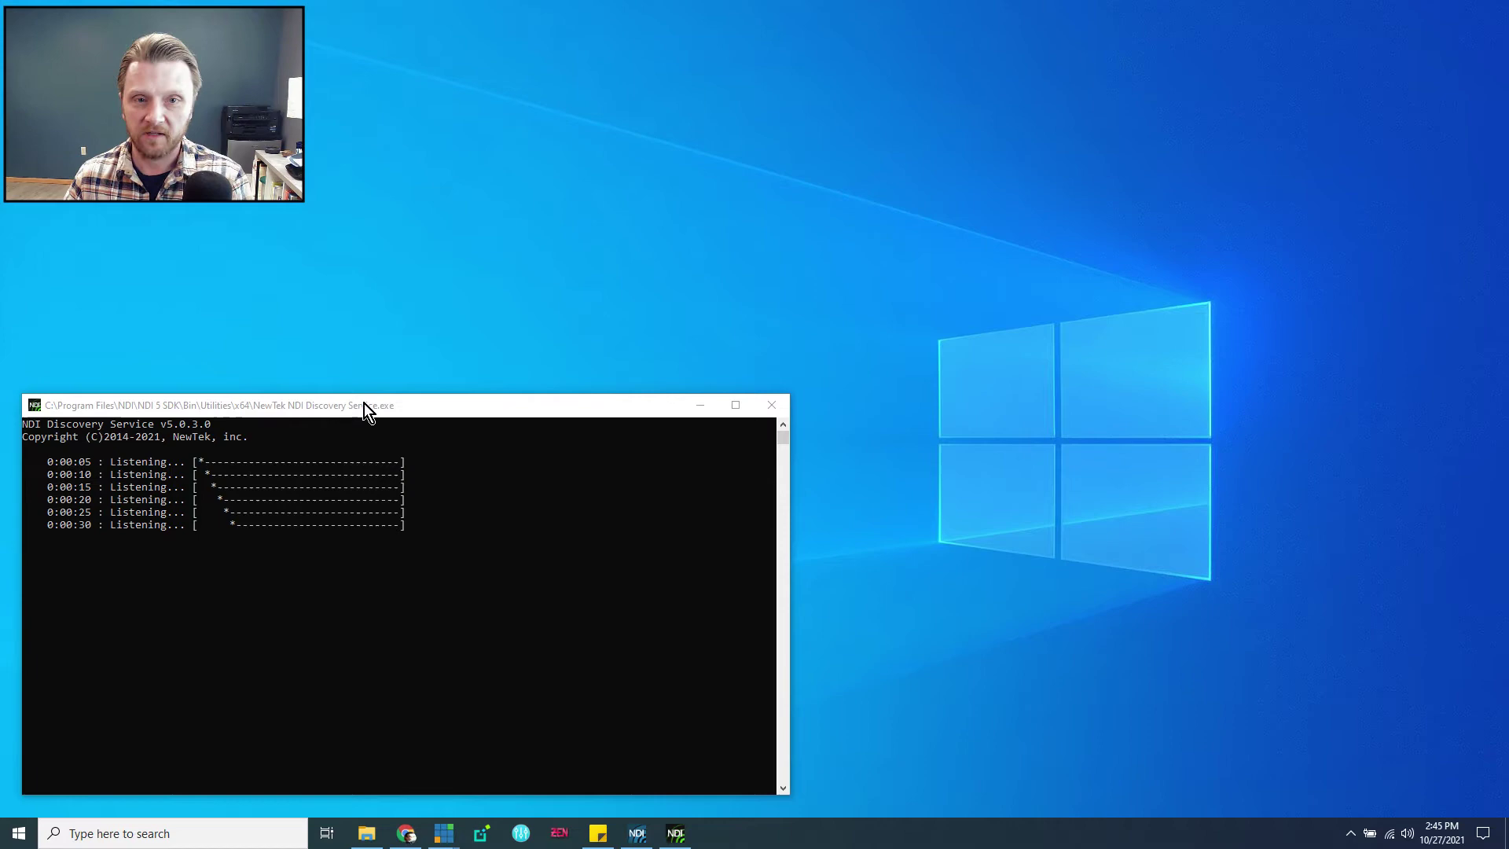
mouse_move(559, 410)
mouse_down()
mouse_move(621, 42)
mouse_move(591, 452)
mouse_move(561, 389)
mouse_up()
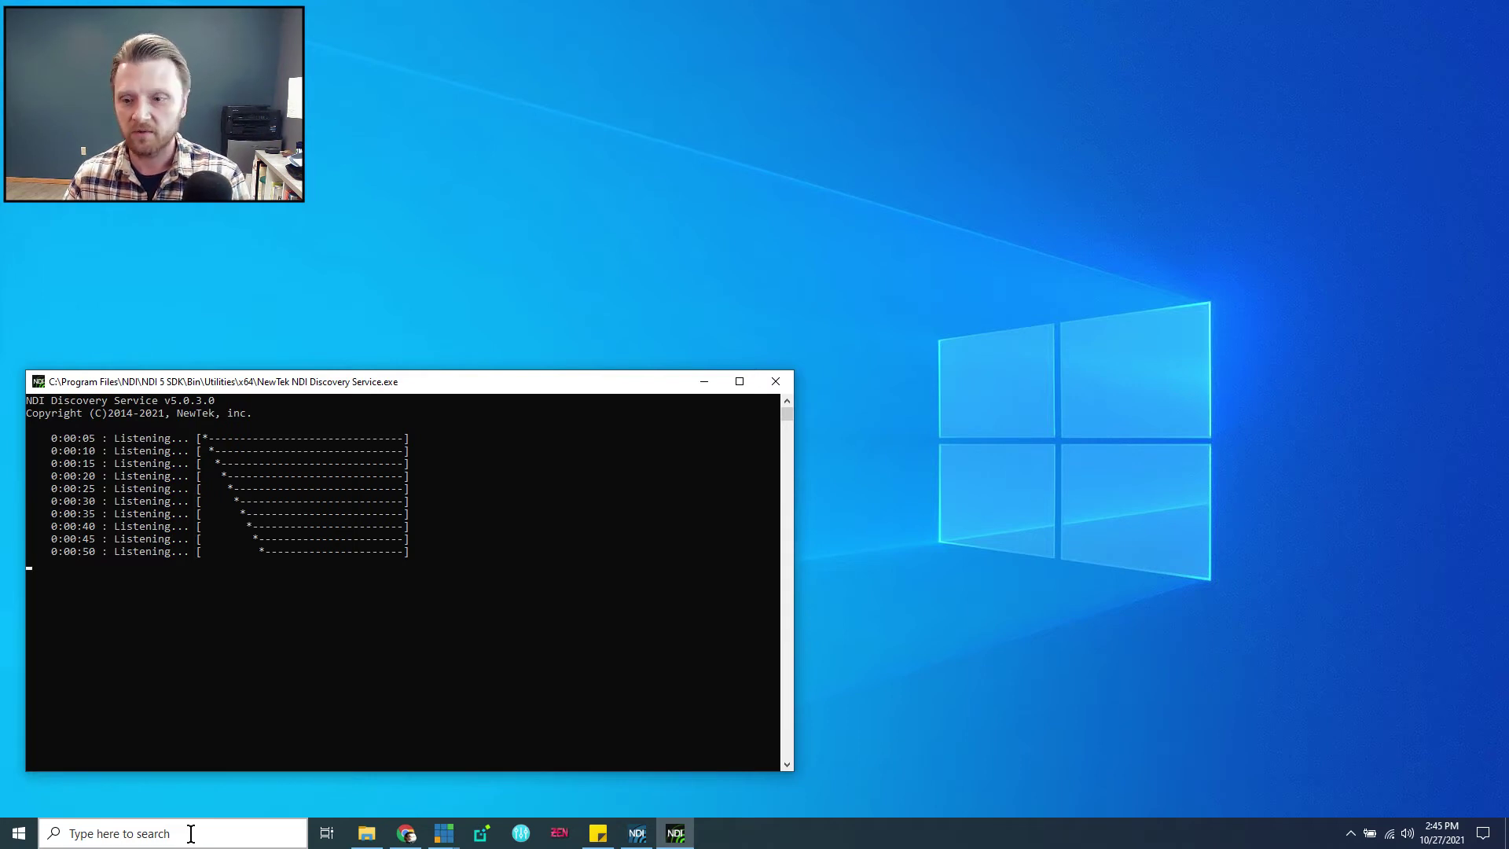
Search 'access' in Start, open NDI Access Manager, and reposition its window.
click(190, 833)
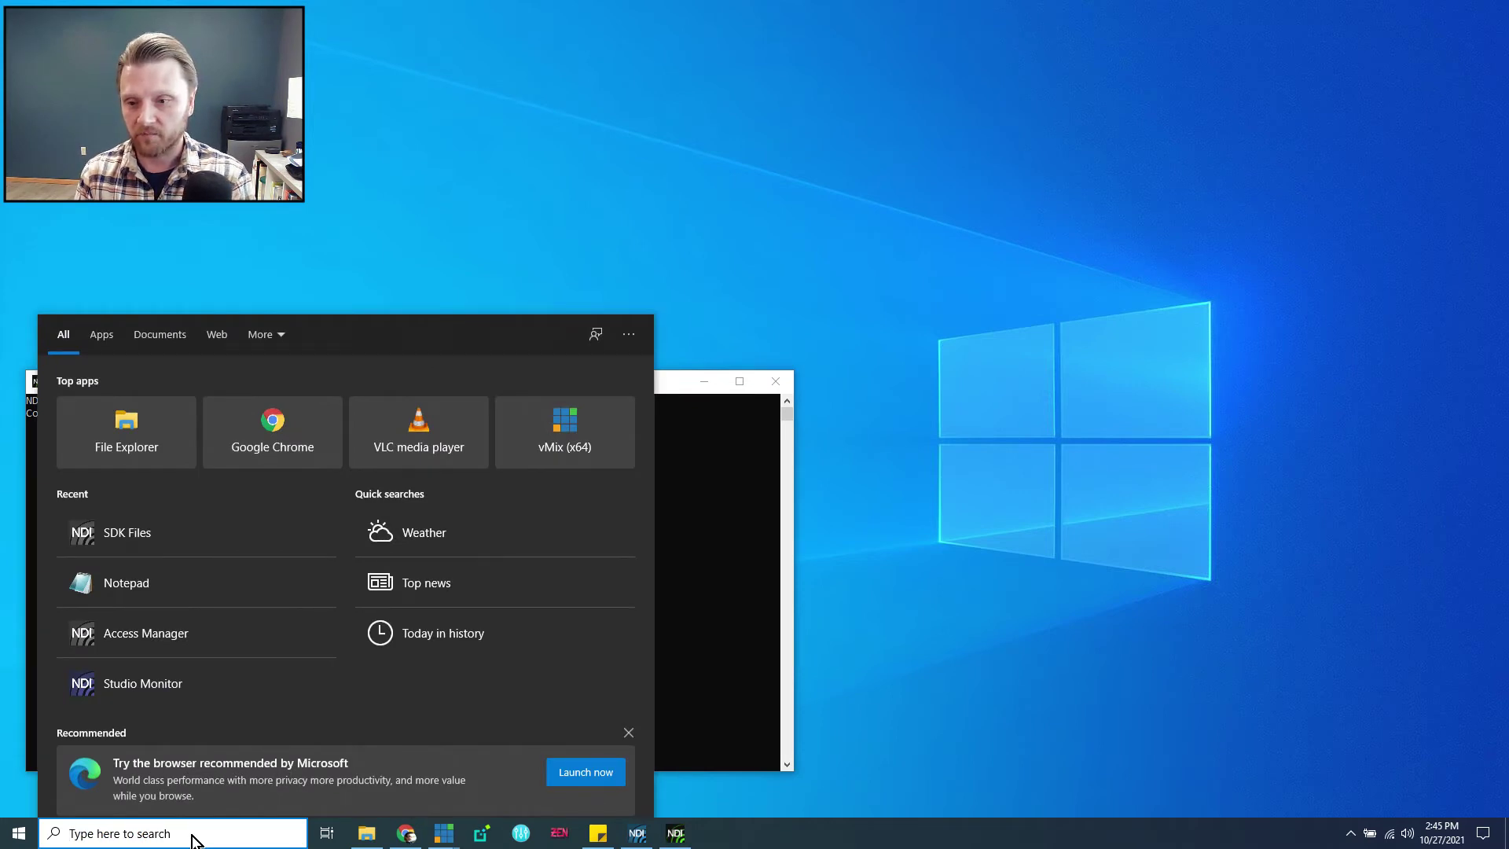
text(access)
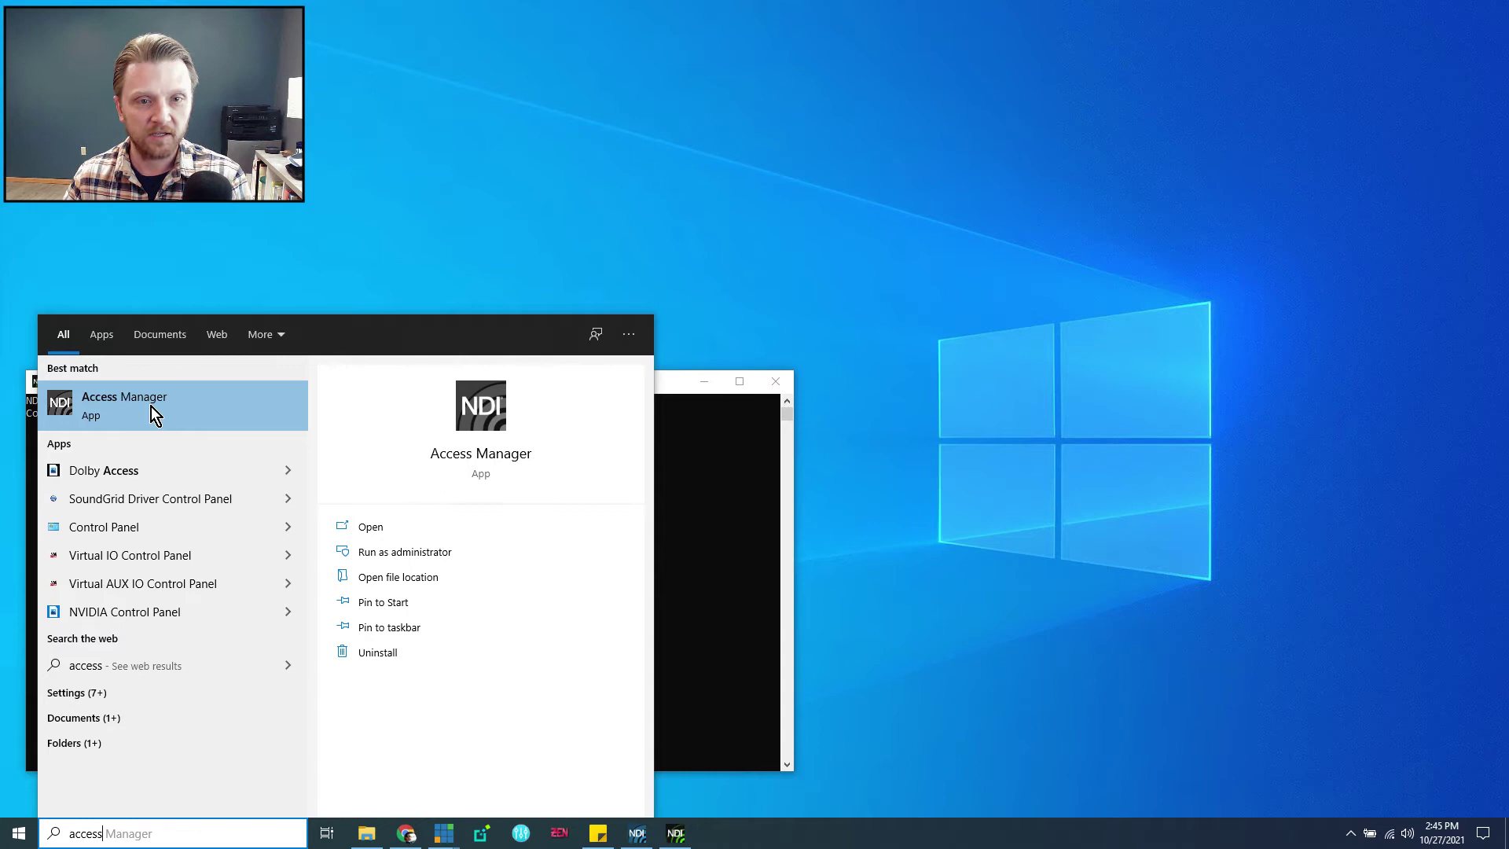
click(151, 407)
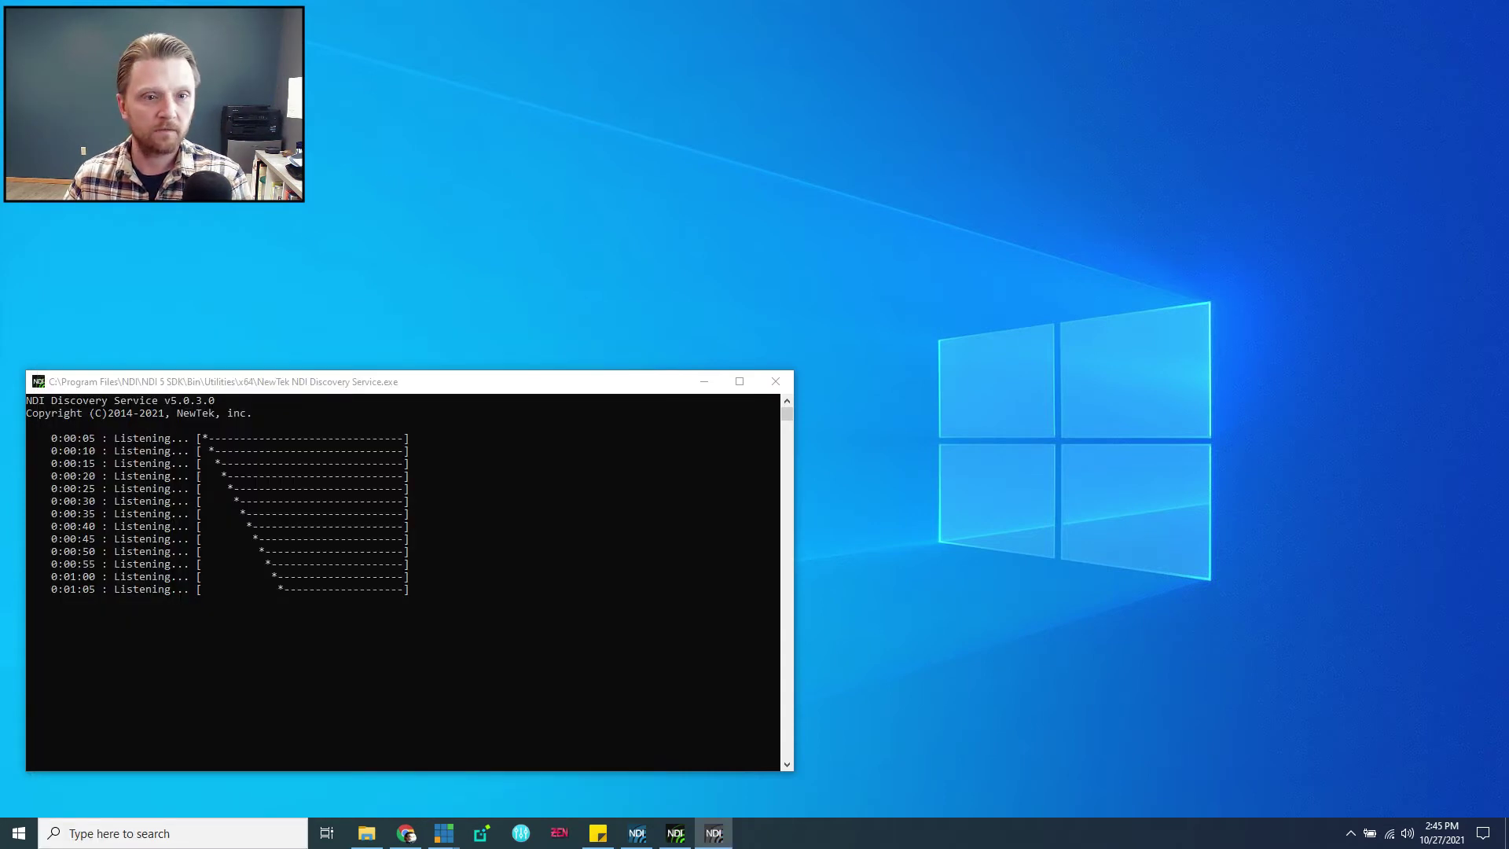
drag(679, 55, 712, 73)
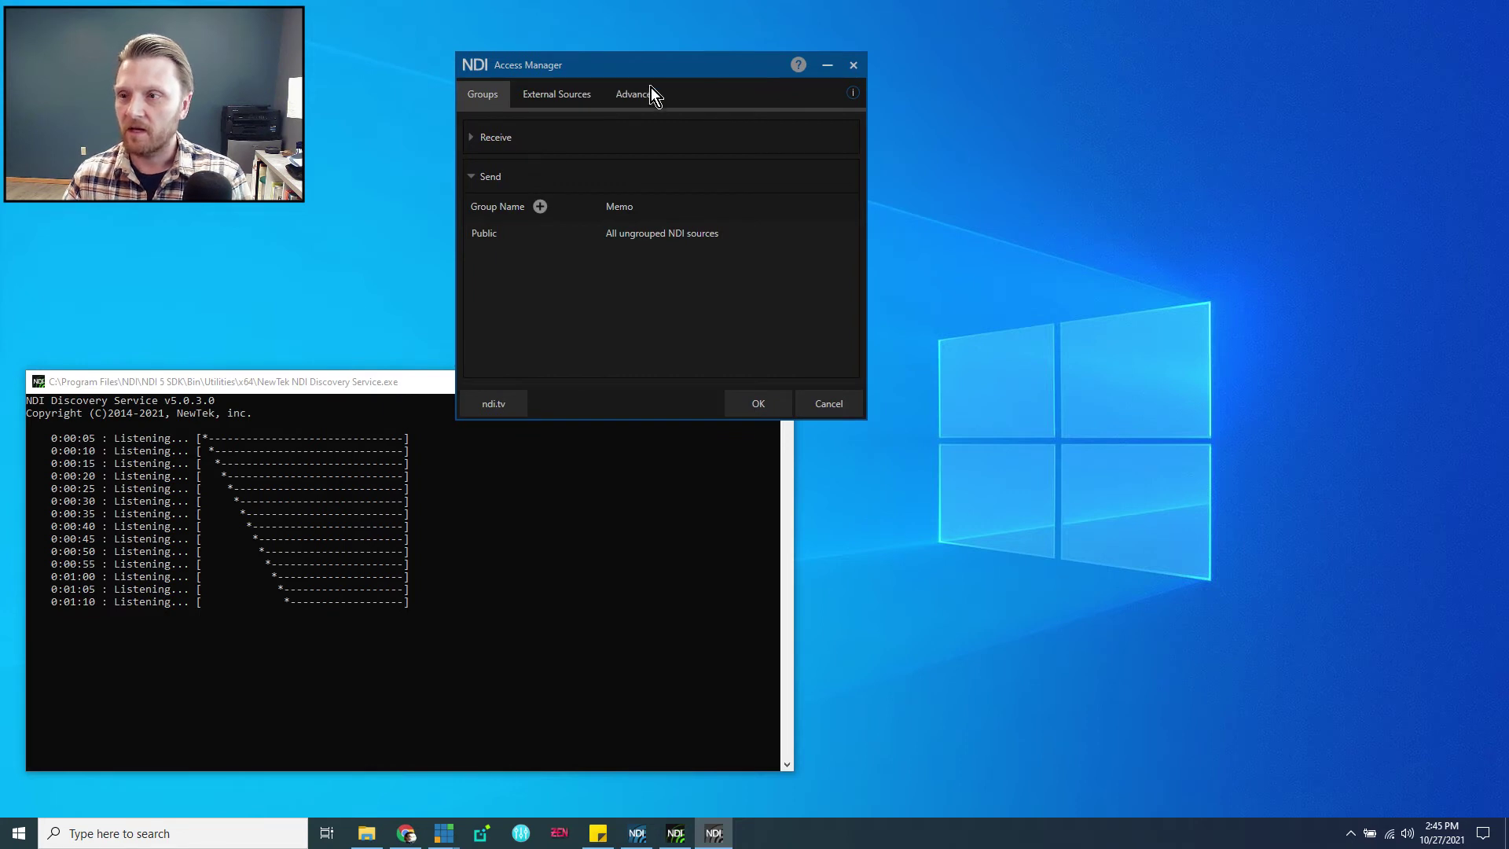
On the Advanced tab, enable Discovery Servers with IP address 127.0.0.1 and confirm with OK.
drag(605, 71, 561, 58)
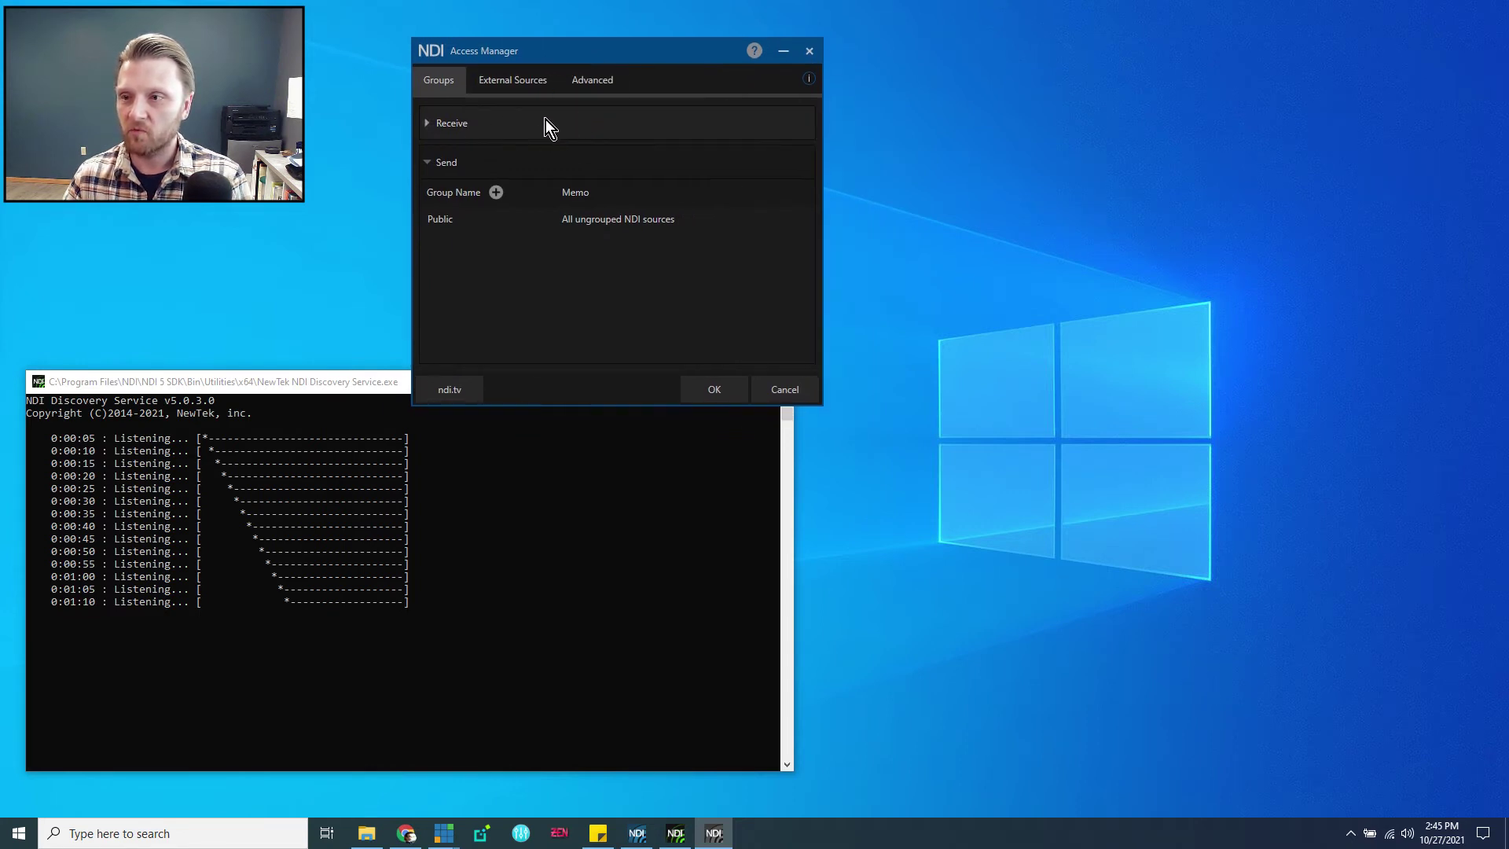
click(600, 83)
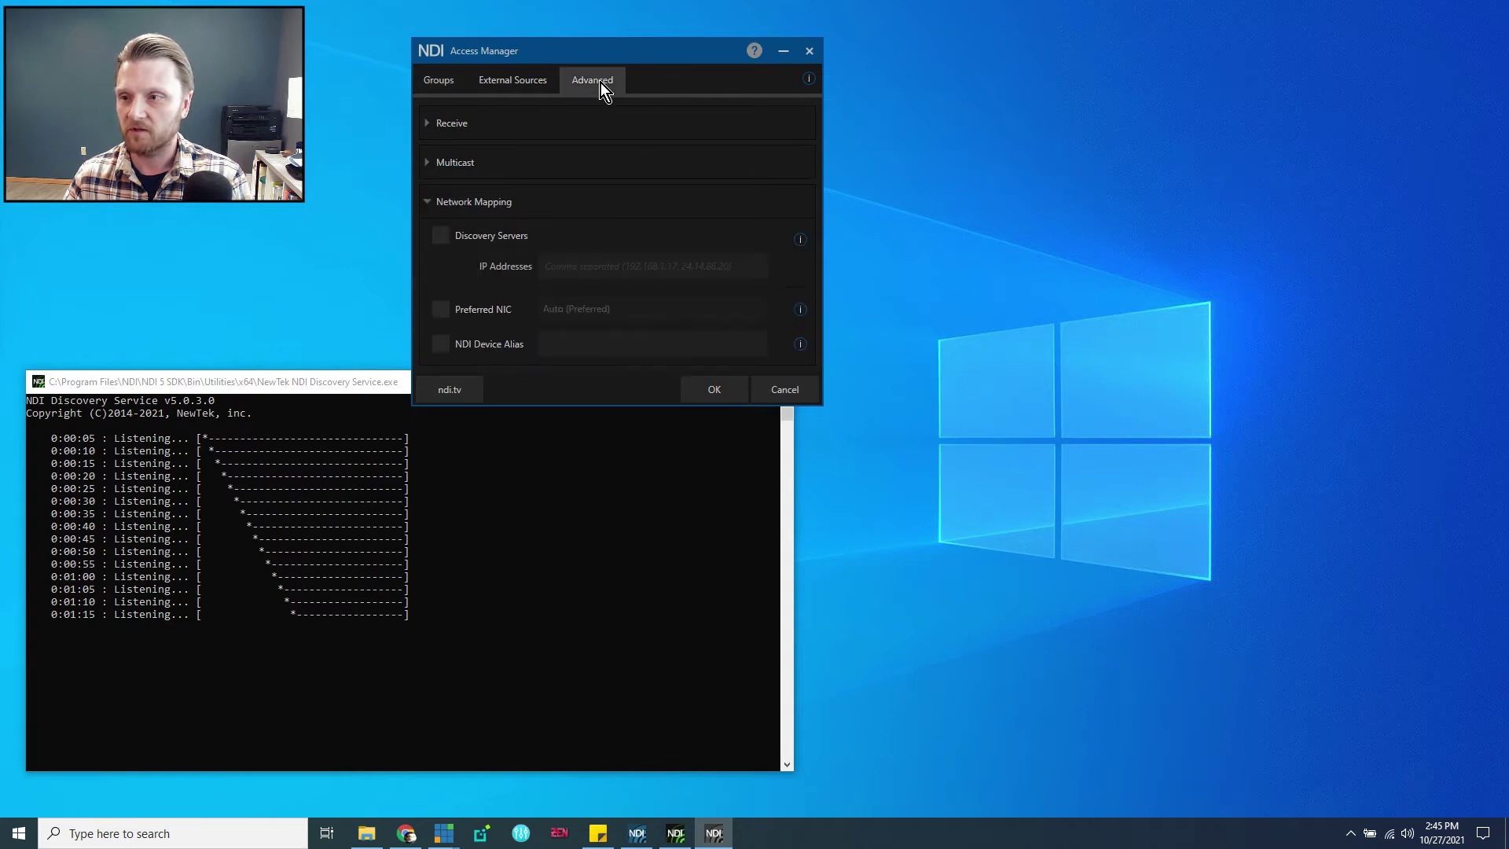
click(442, 241)
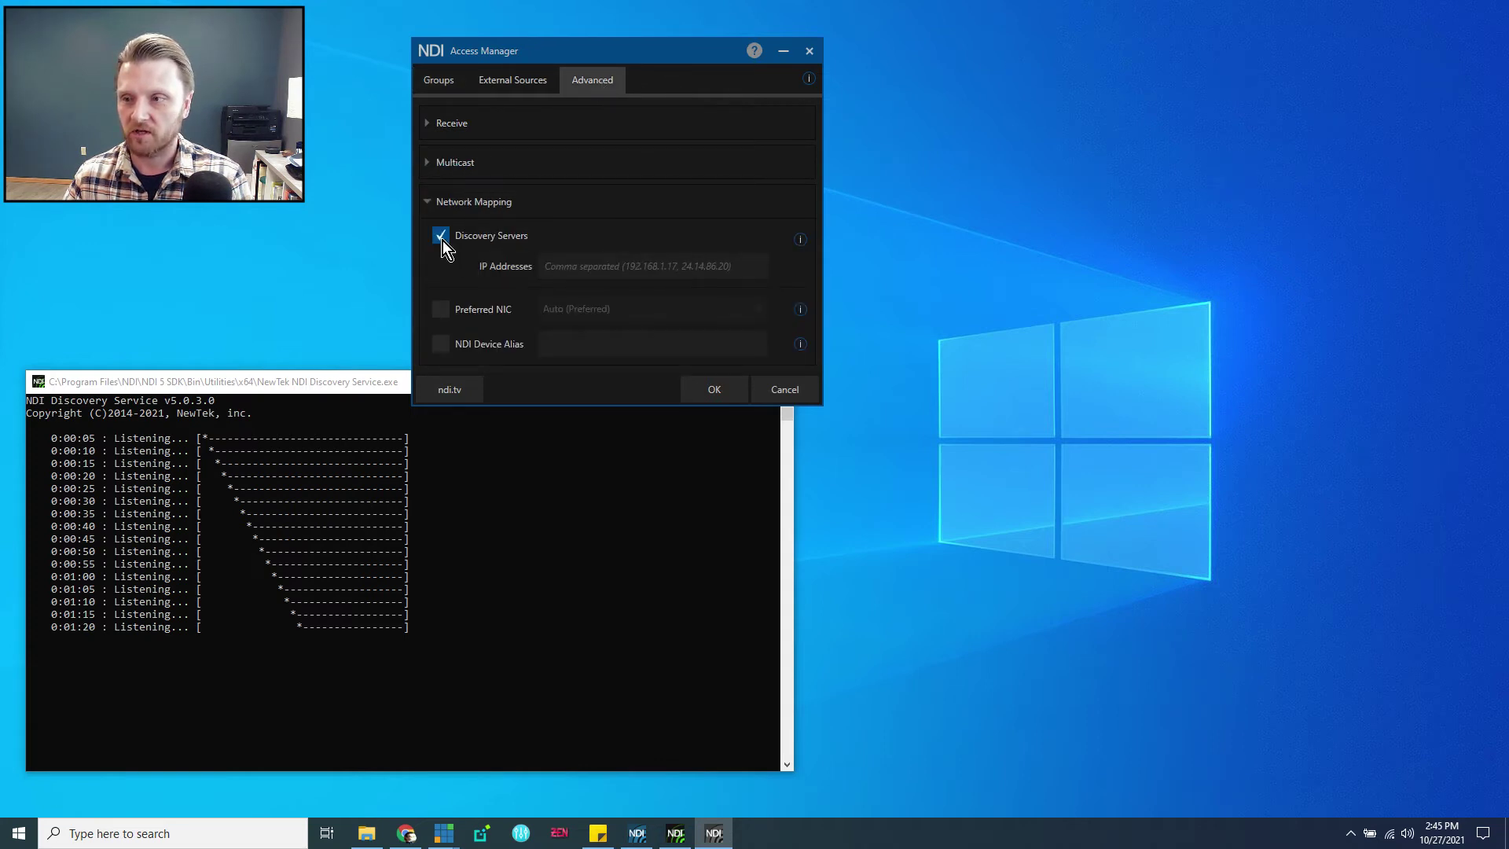
click(585, 264)
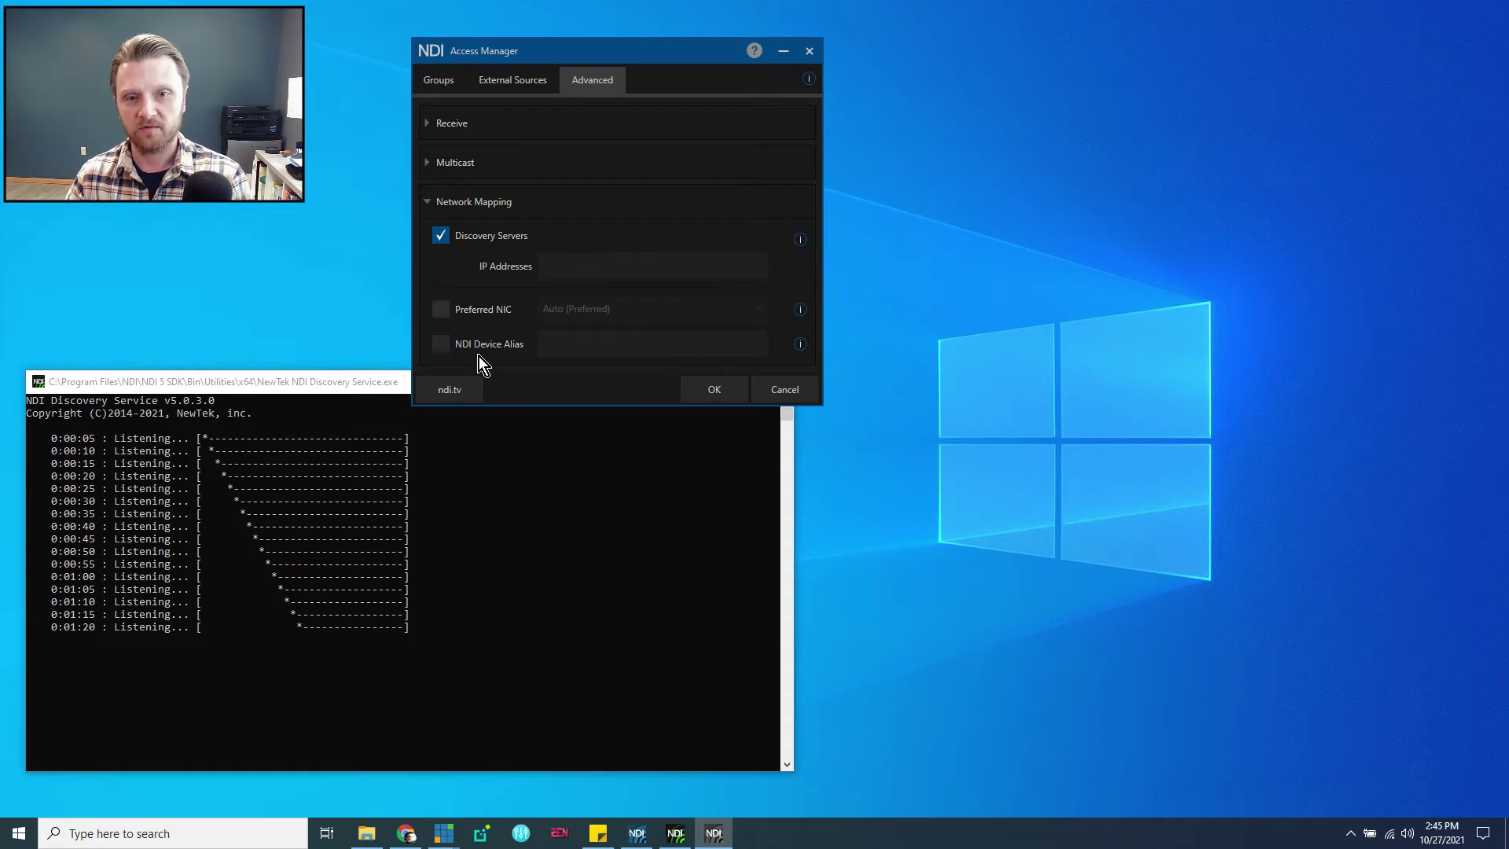
drag(236, 390, 273, 427)
drag(669, 48, 666, 30)
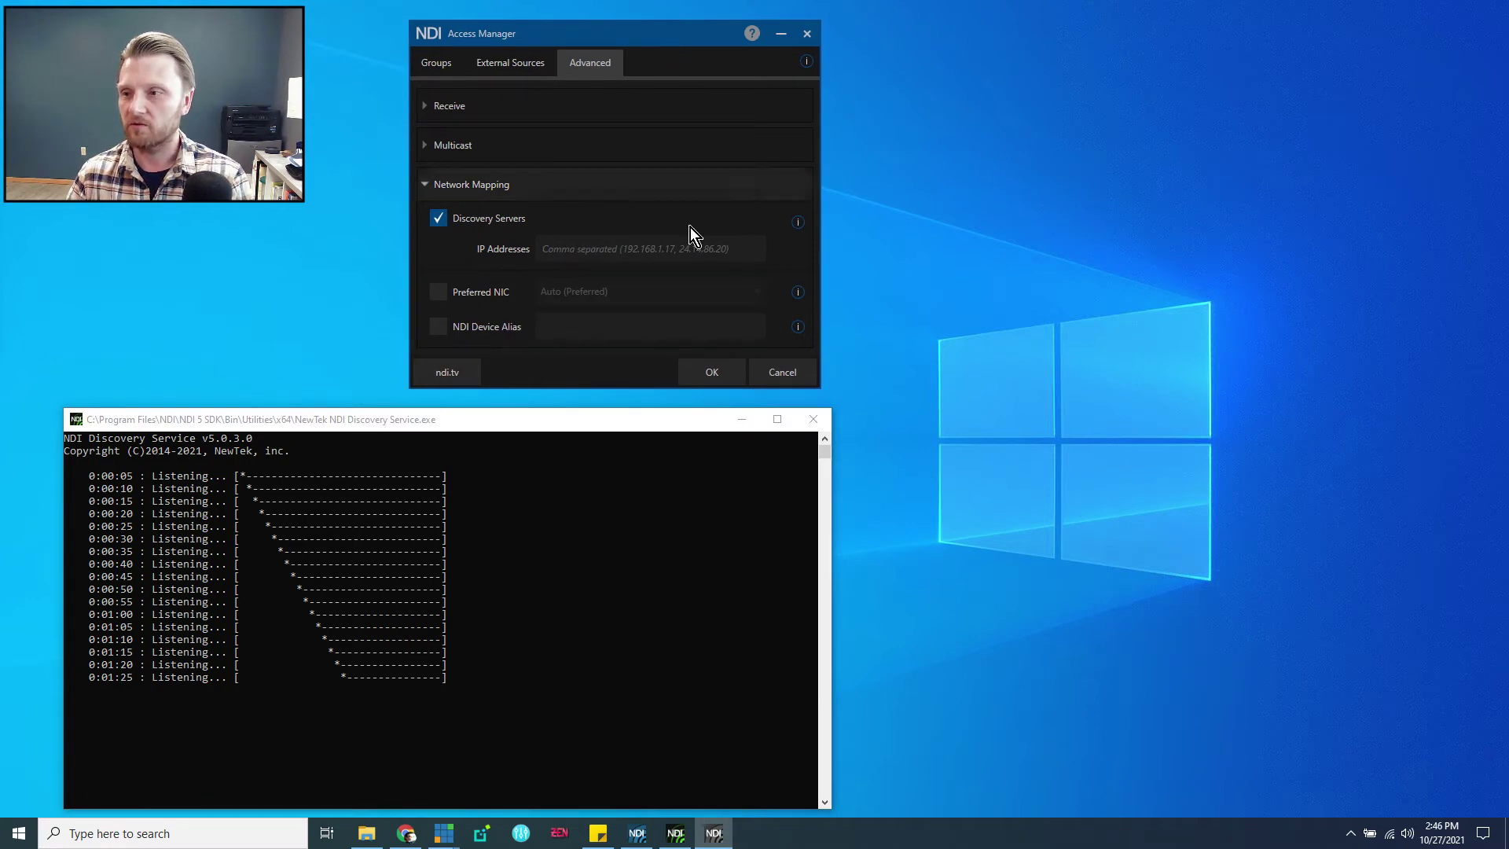
click(694, 251)
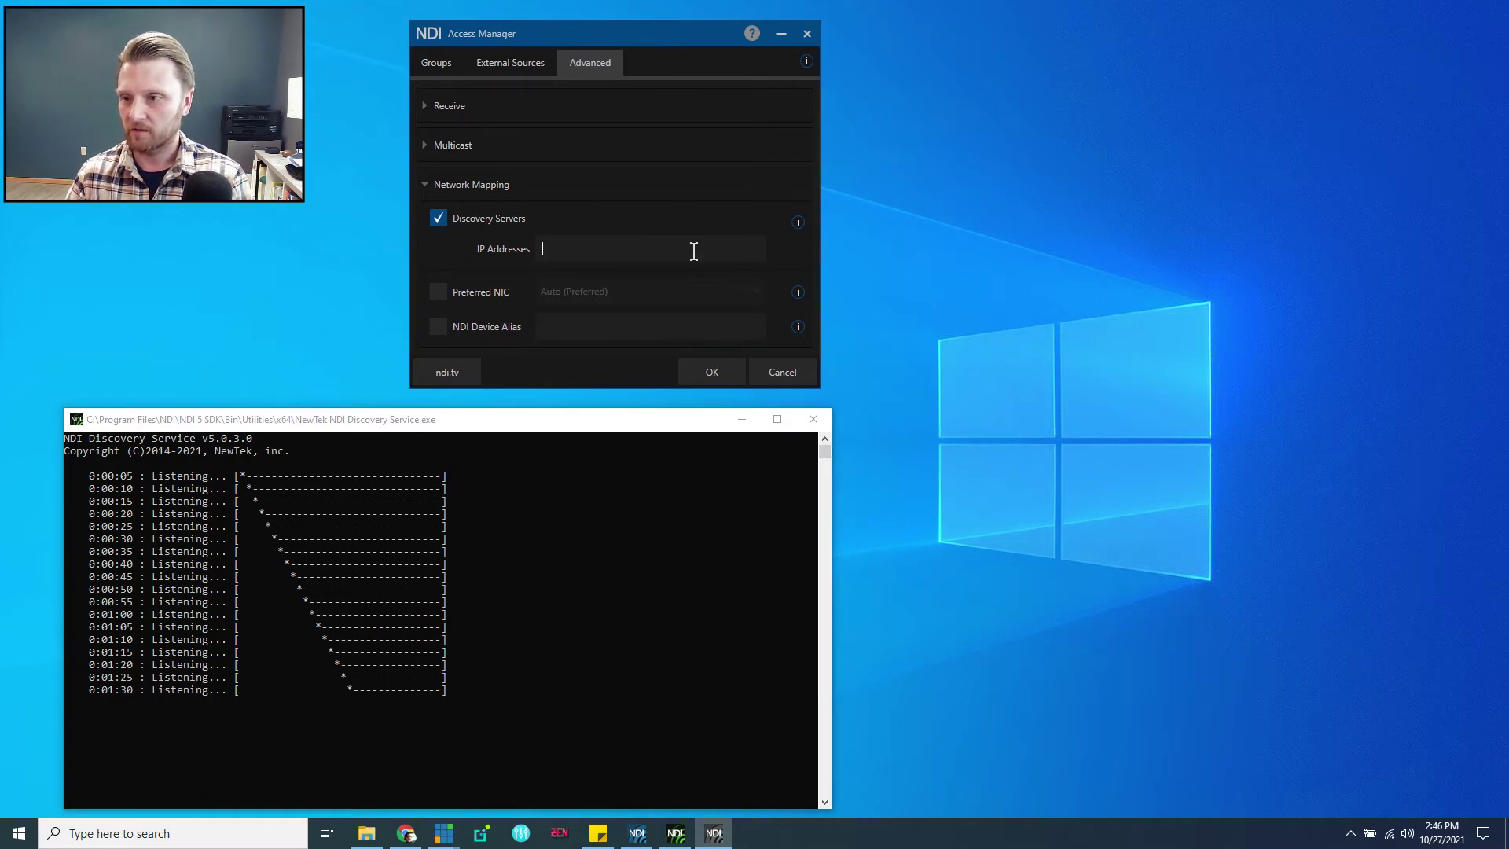
text(127.0.0.1)
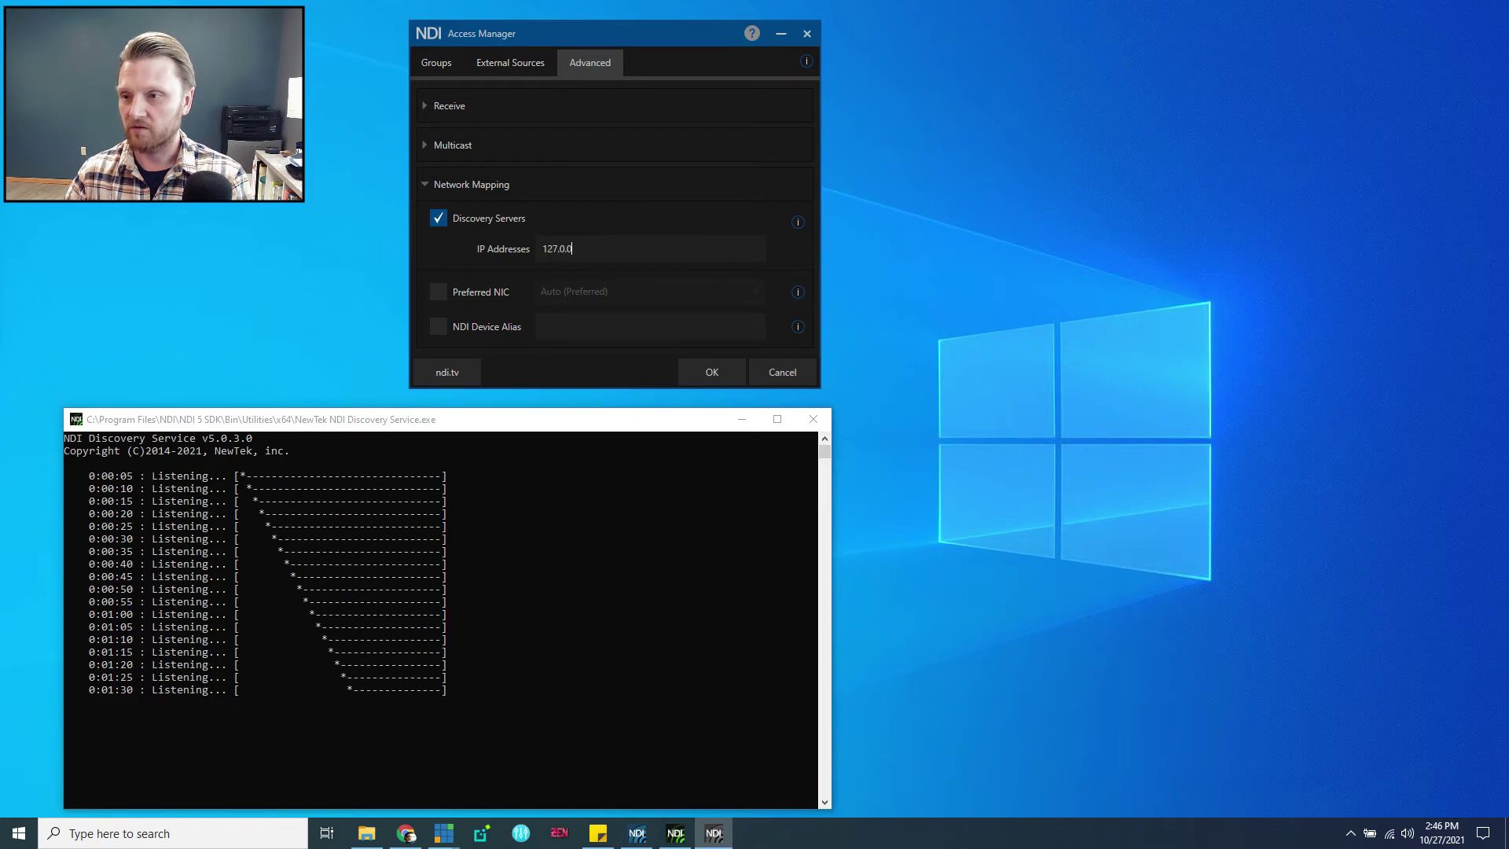
click(710, 377)
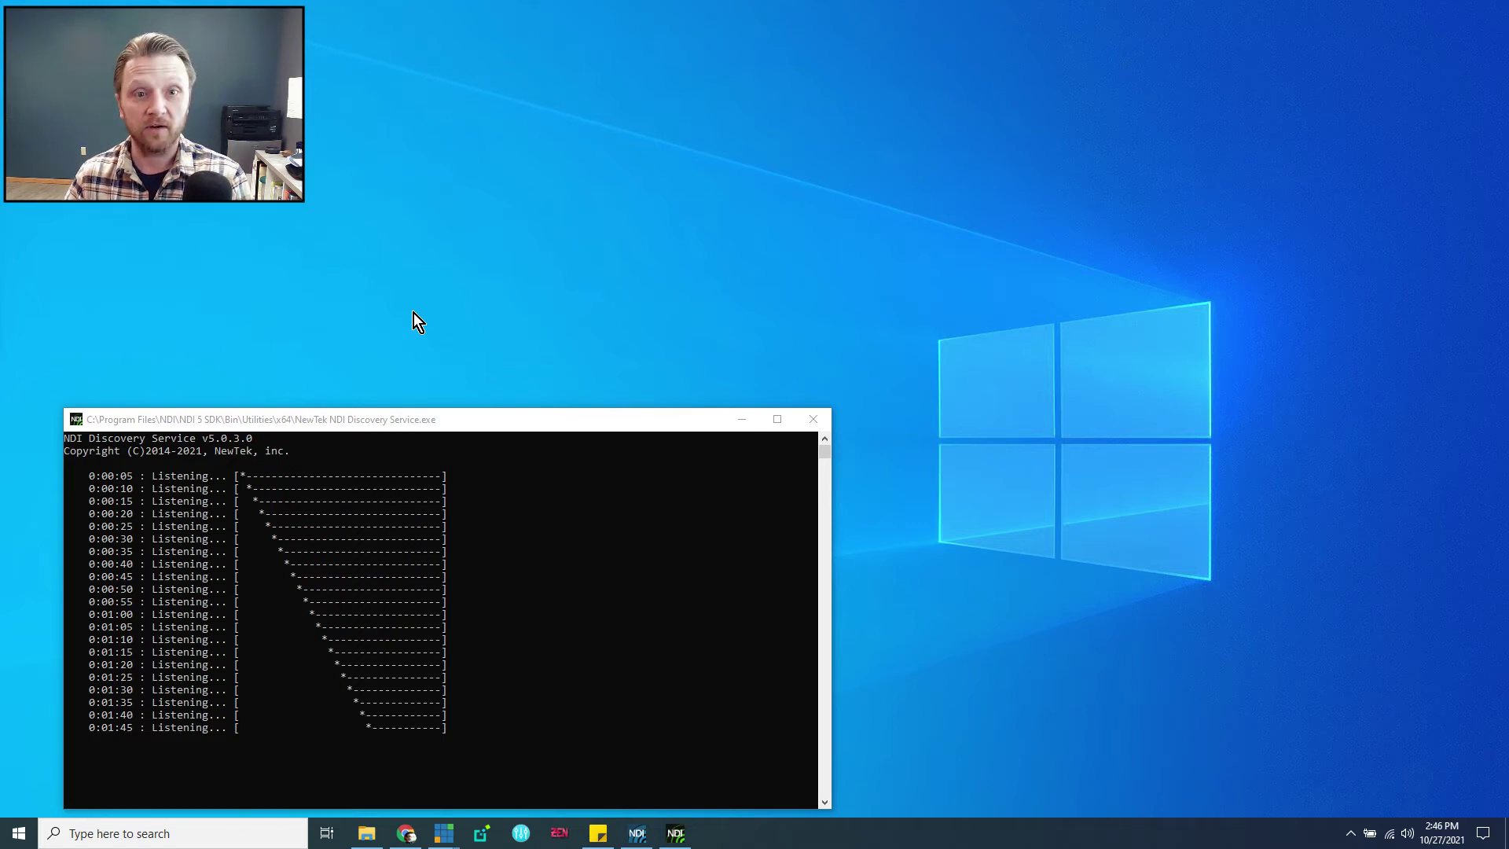
Search 'test' in Start, launch NDI Test Patterns sending Bars 709f, and narrow its window.
click(175, 835)
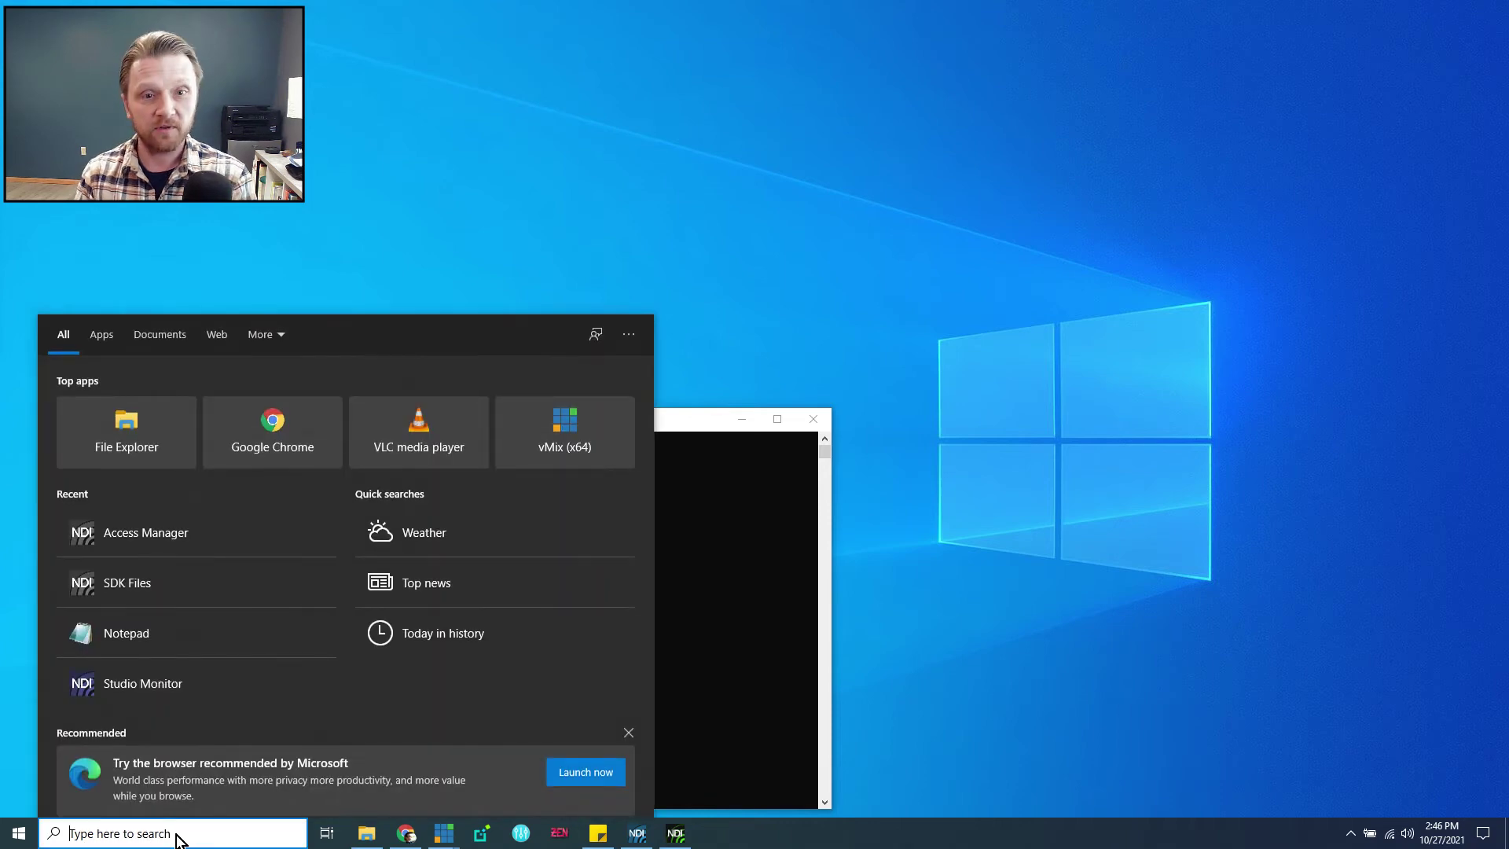
text(test)
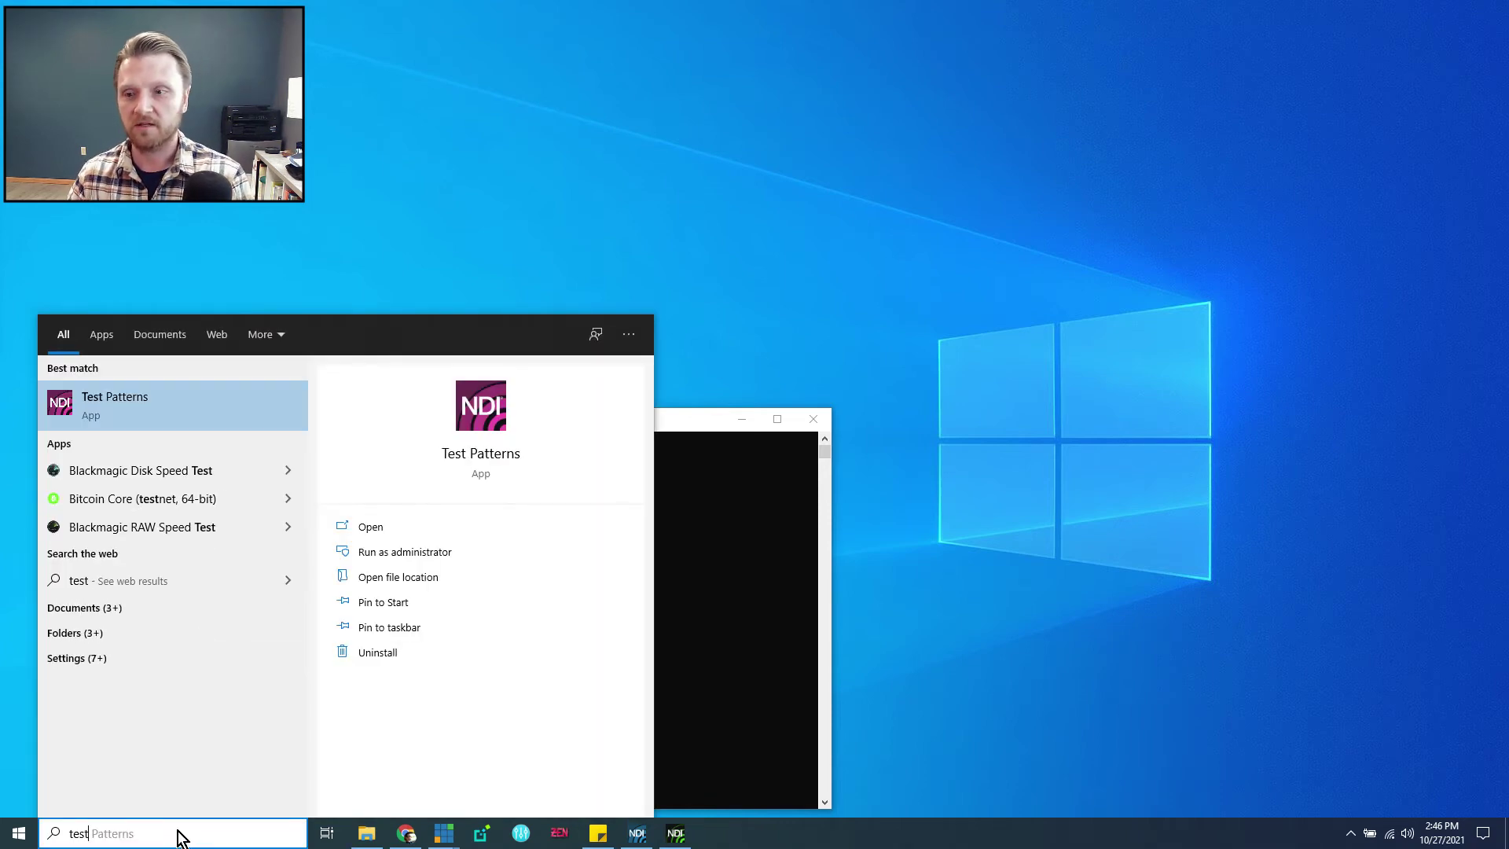
click(133, 389)
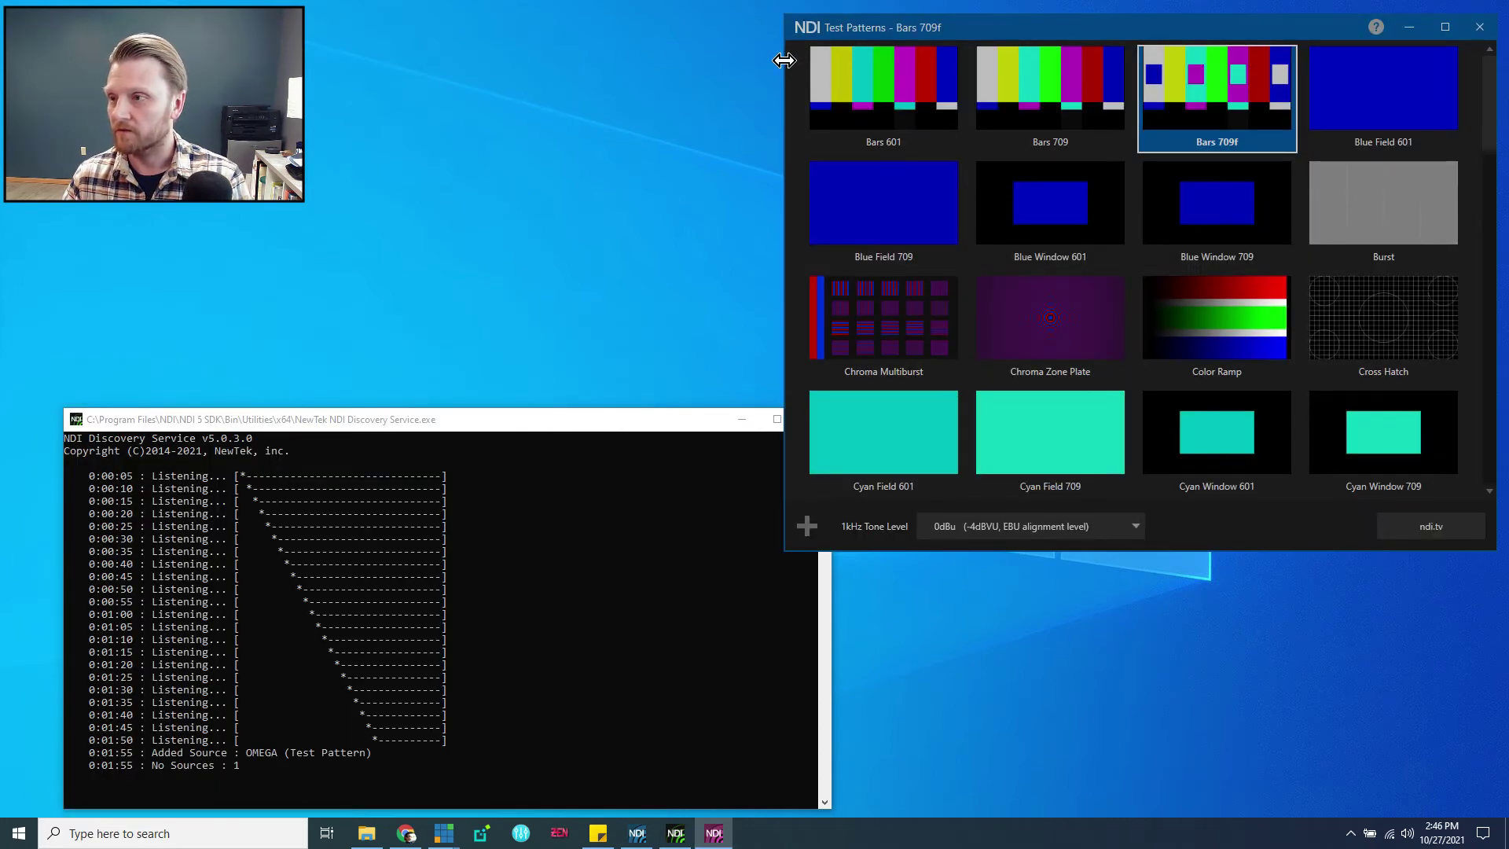
drag(786, 60, 916, 62)
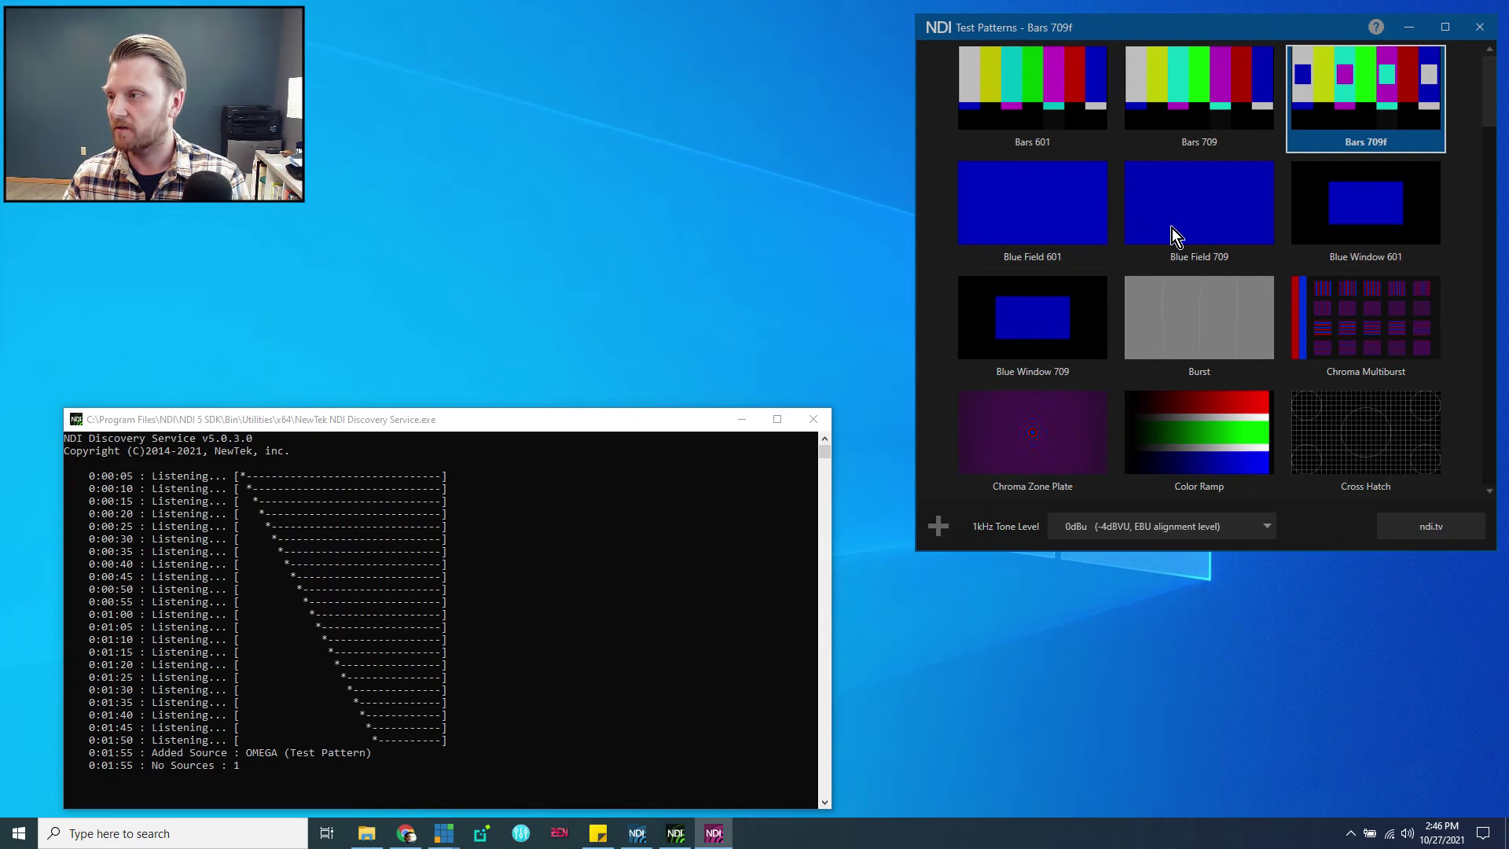
click(413, 419)
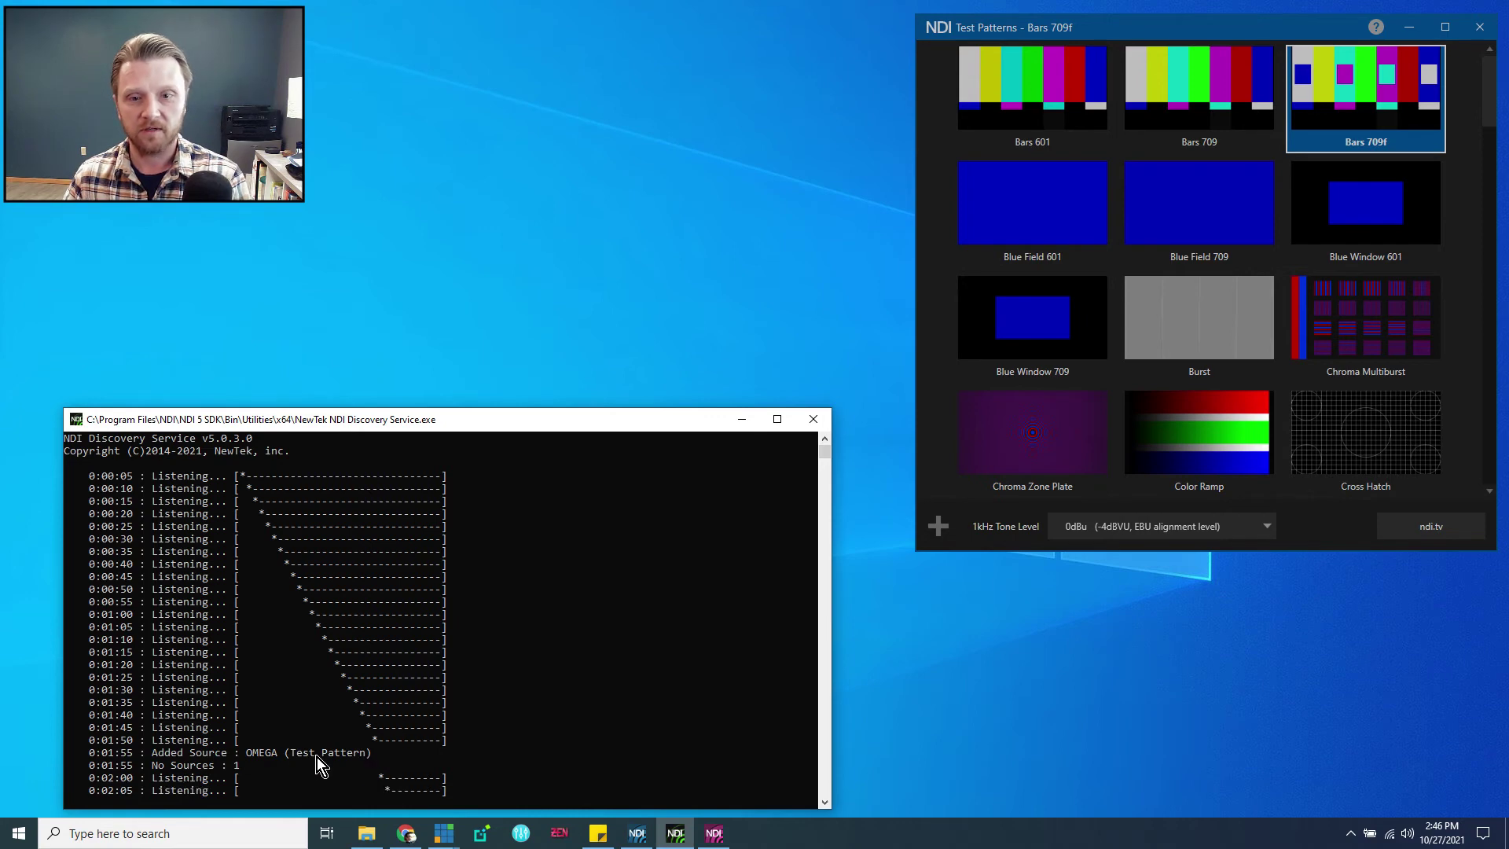
Search 'studio' in Start and launch NDI Studio Monitor, moving its window right.
click(234, 836)
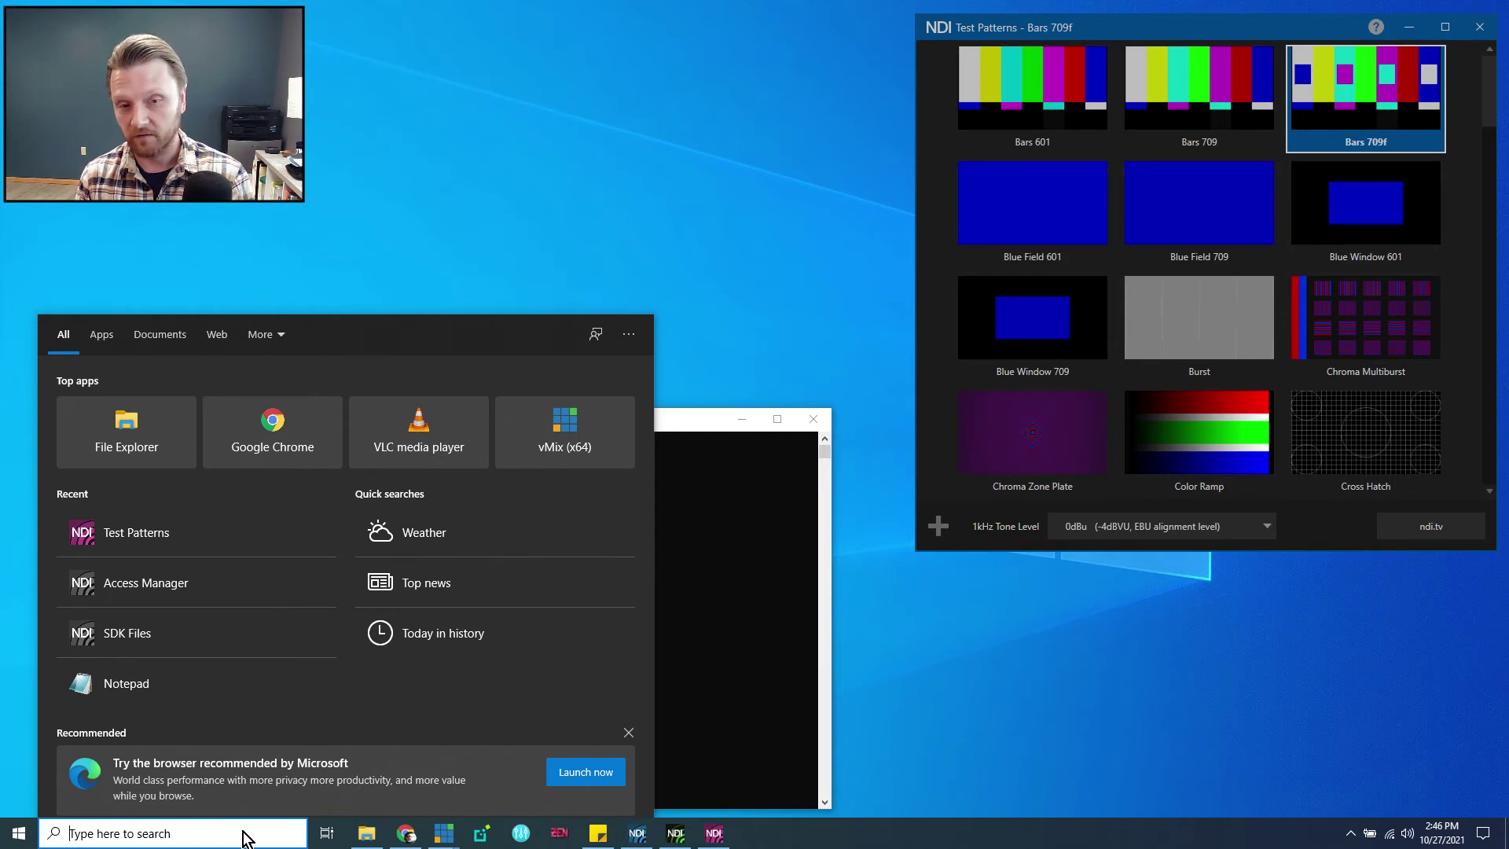
text(studio)
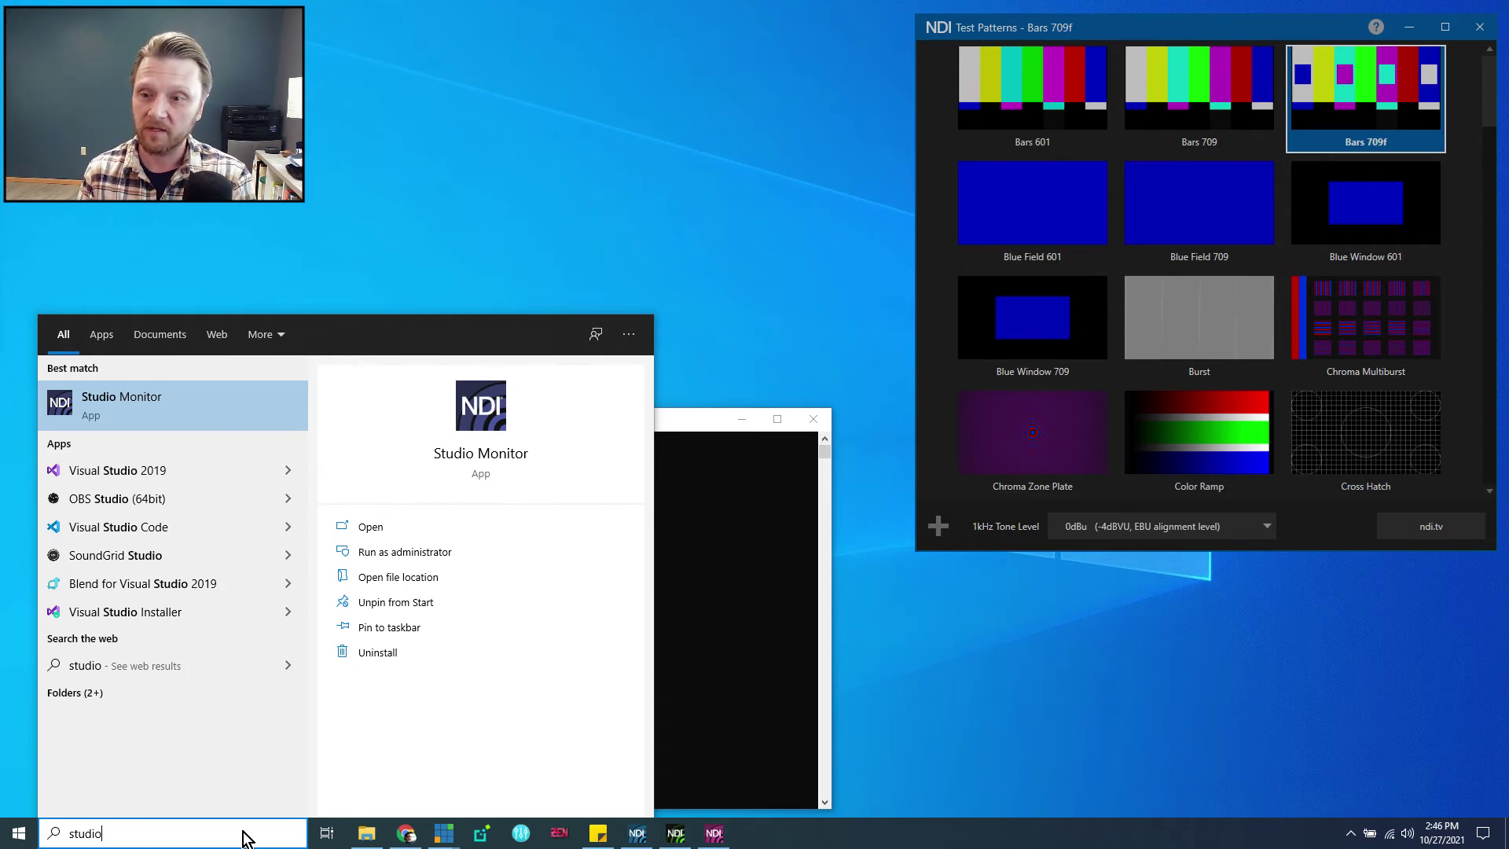
key(Return)
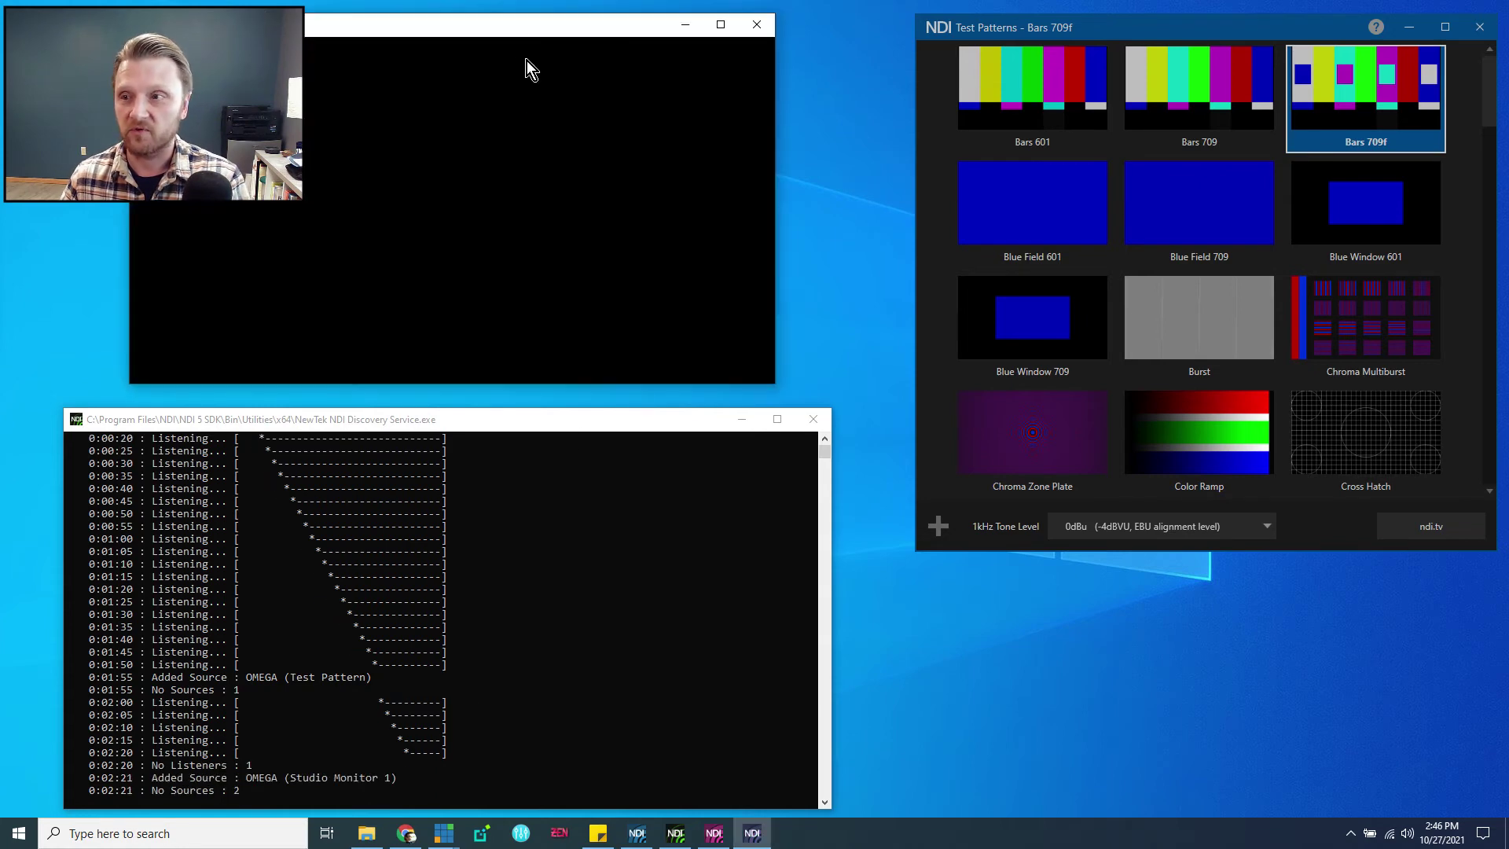
drag(519, 28, 714, 25)
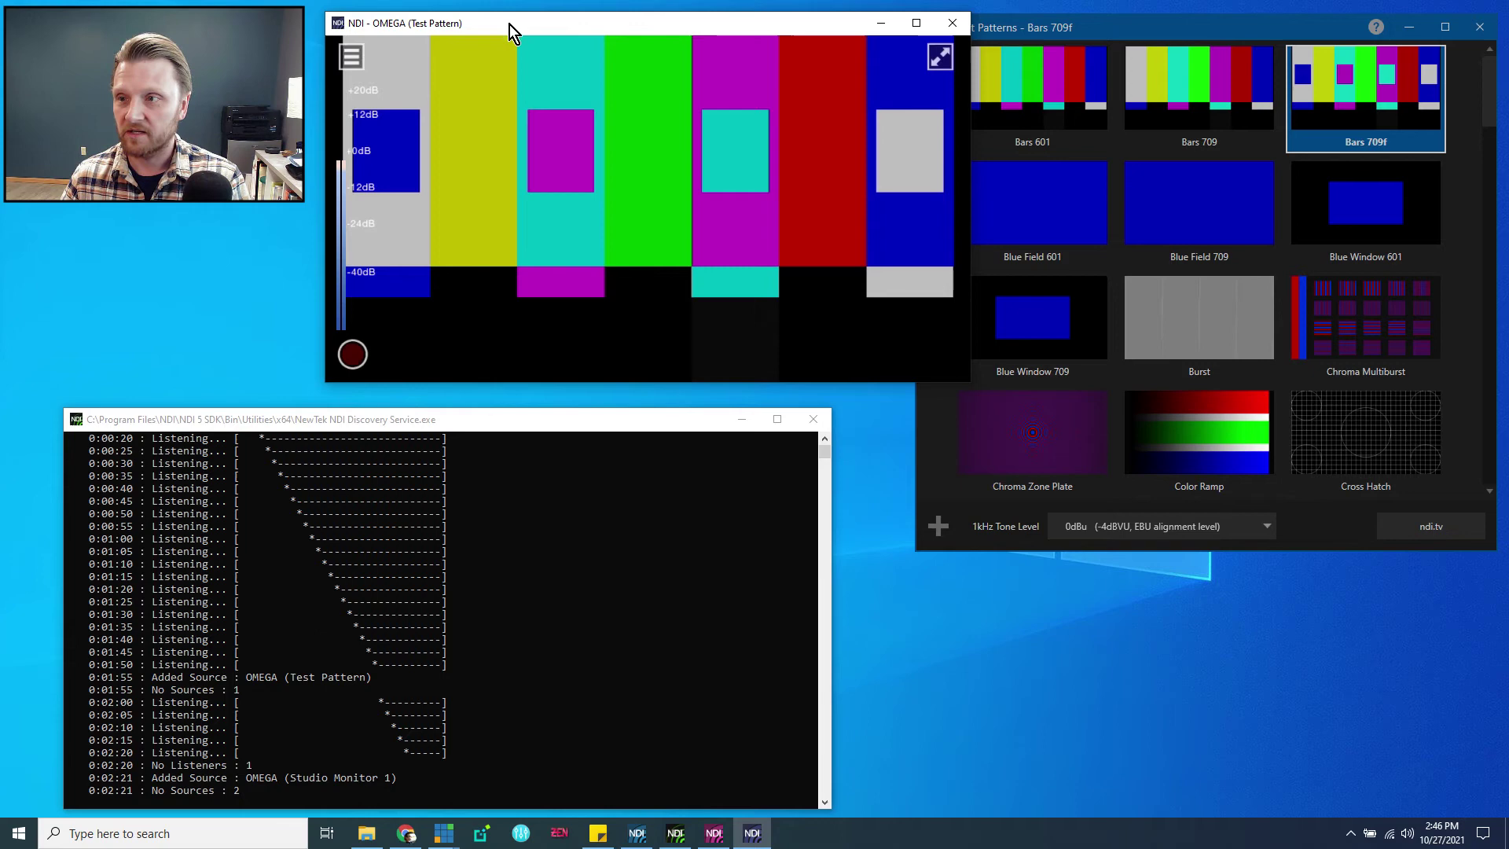
Set the monitor's source to OMEGA > Test Pattern and resize the window narrower.
right_click(600, 87)
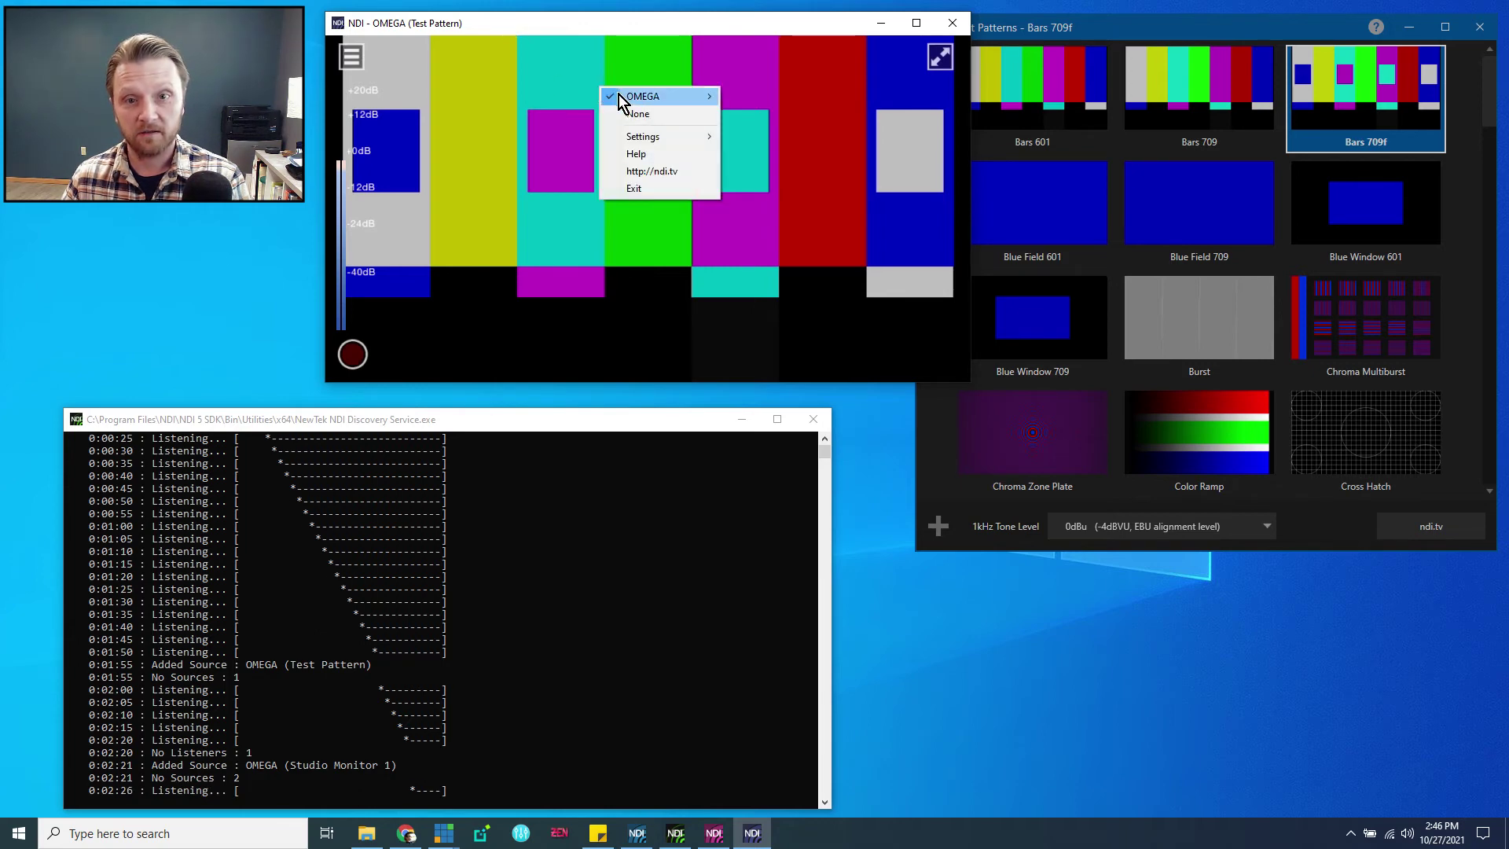
mouse_move(644, 100)
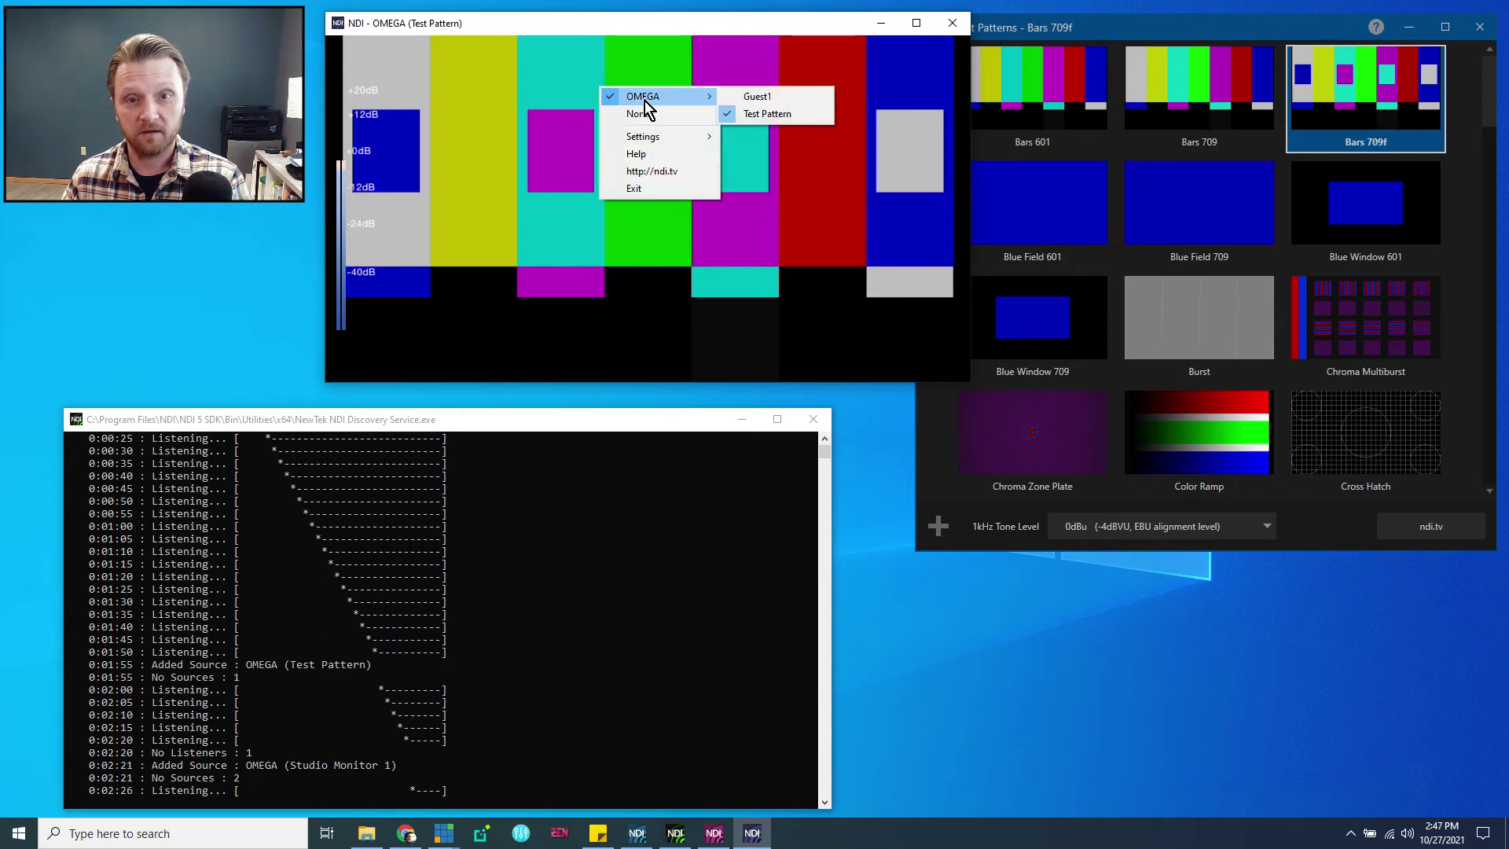
click(783, 117)
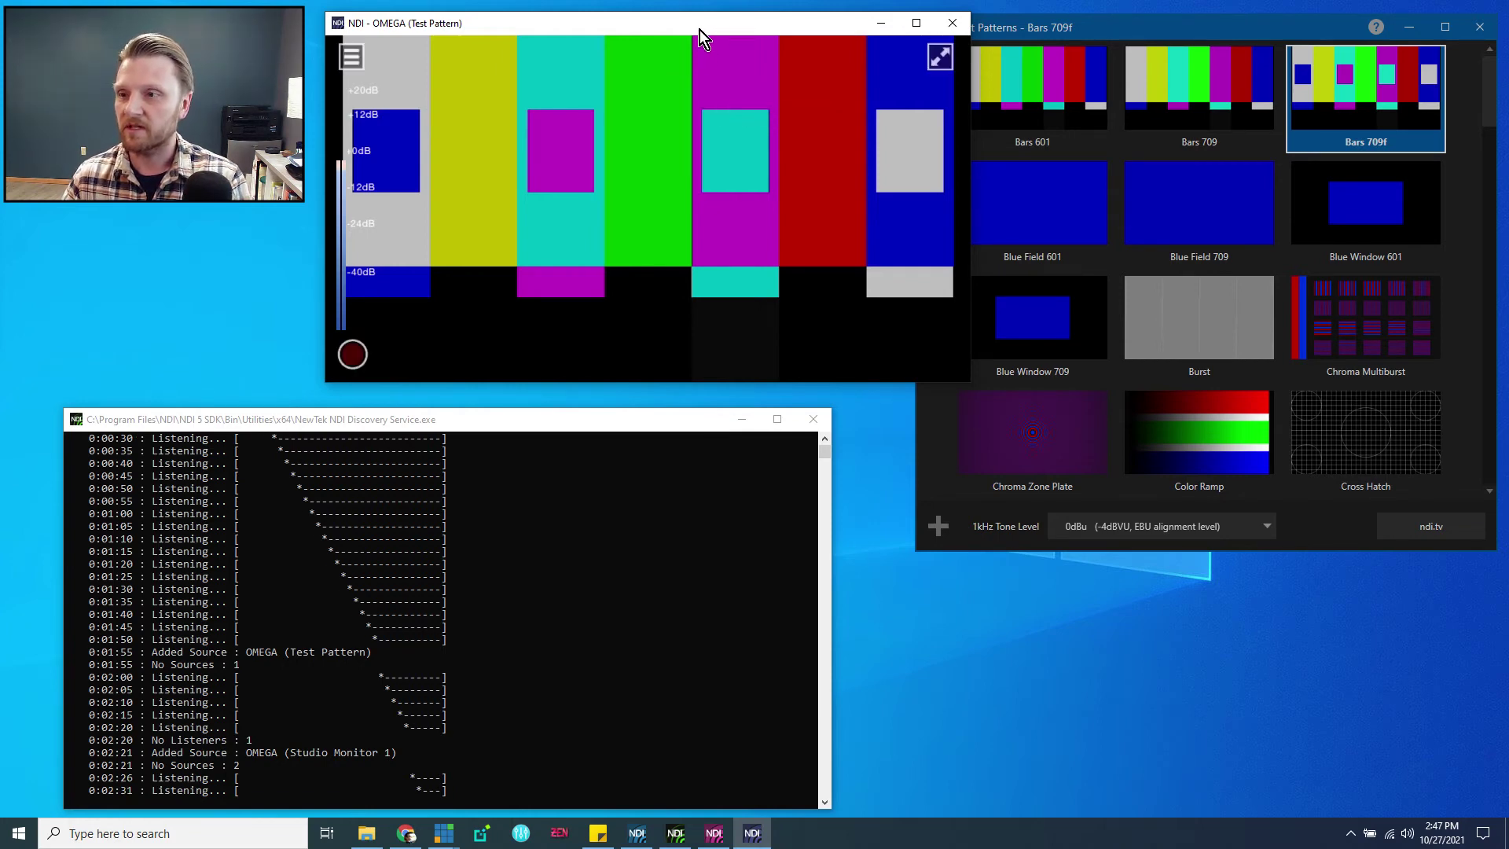
drag(699, 30, 668, 26)
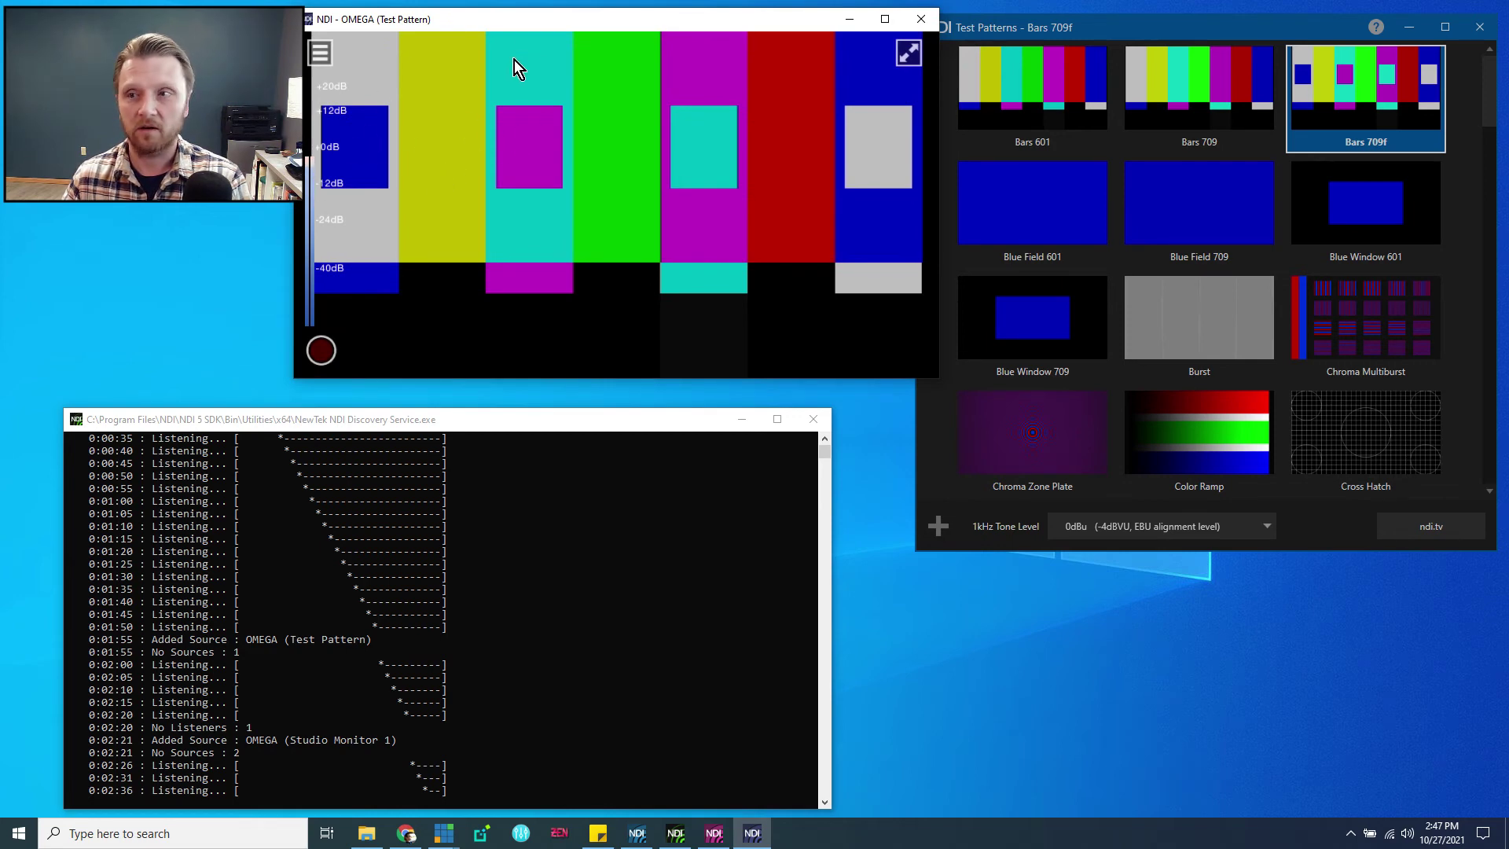
drag(548, 25, 583, 30)
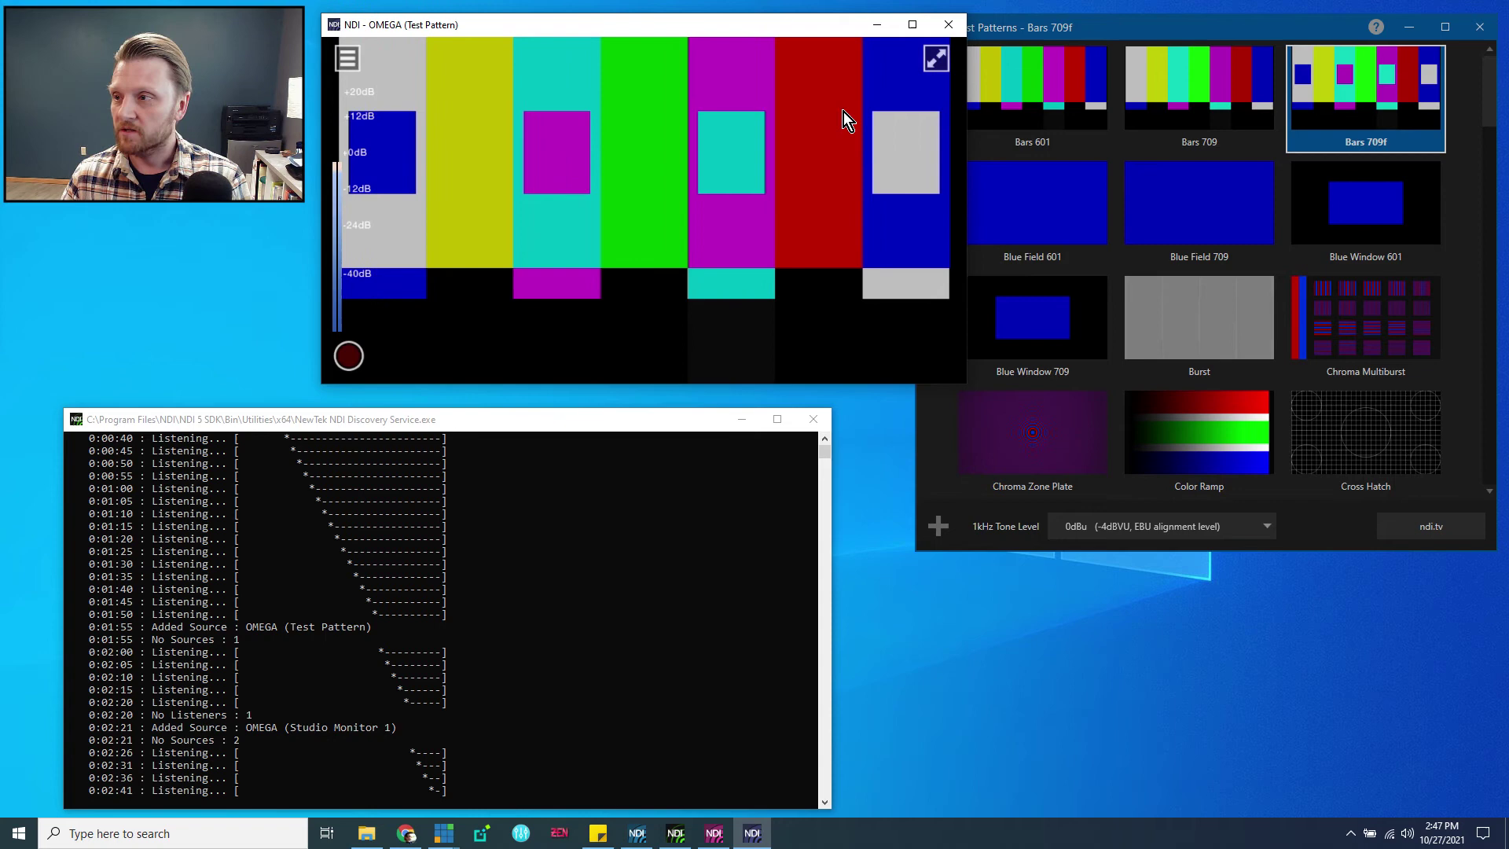
drag(967, 42, 905, 42)
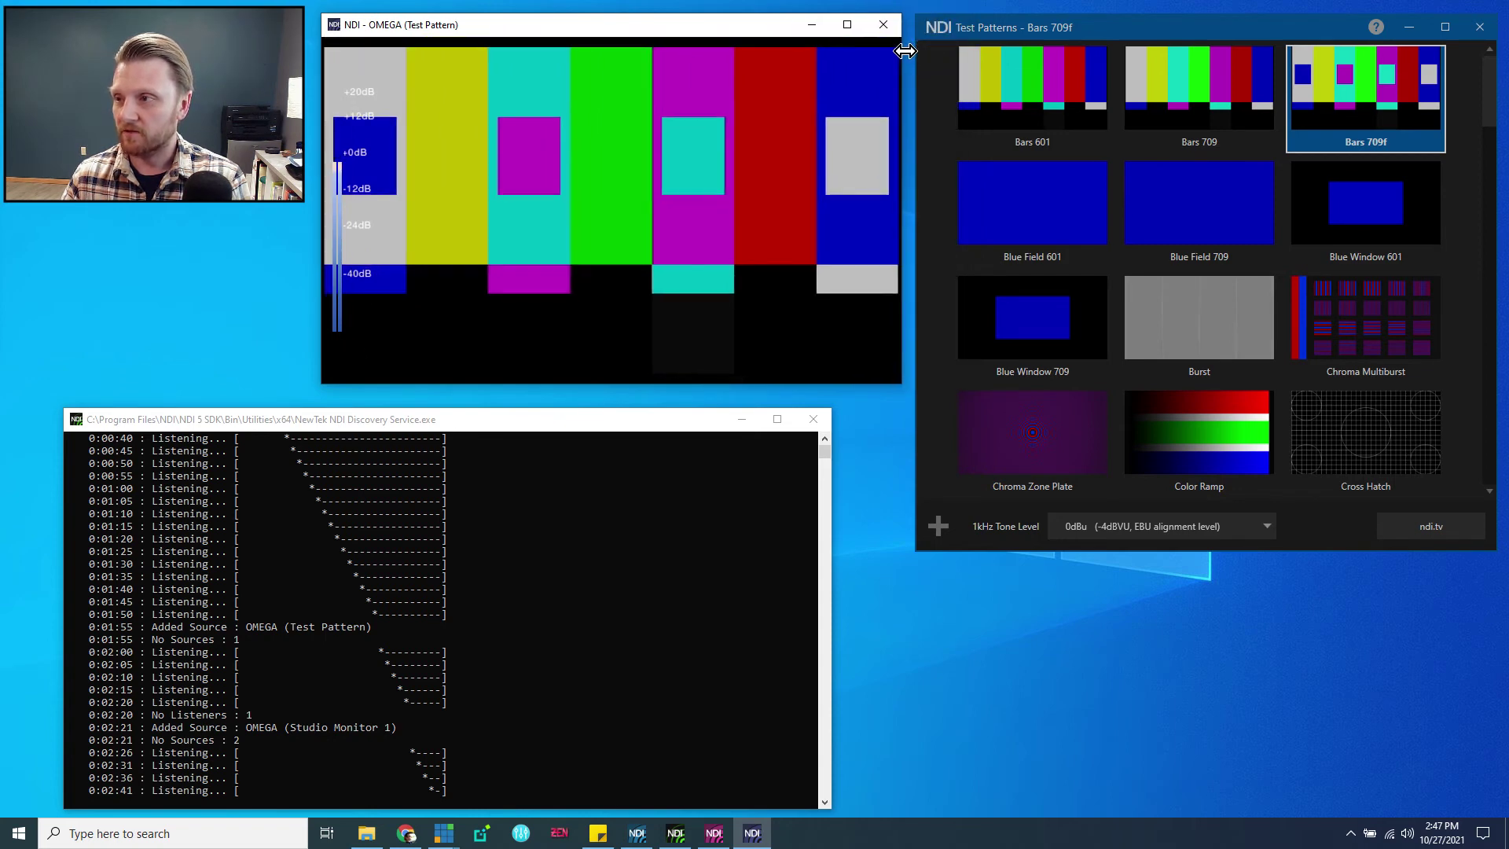
drag(666, 28, 615, 18)
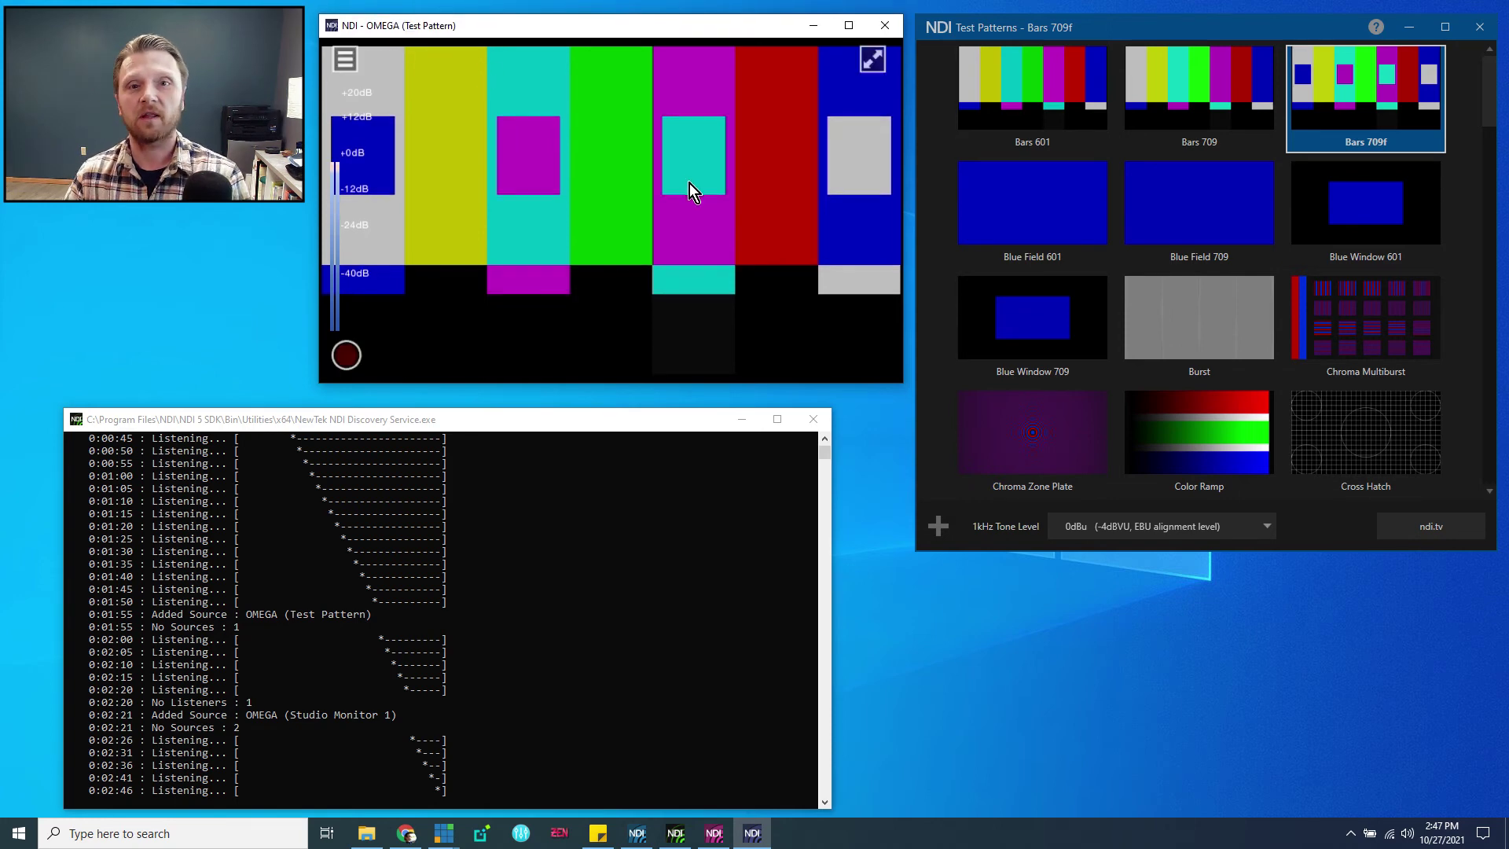